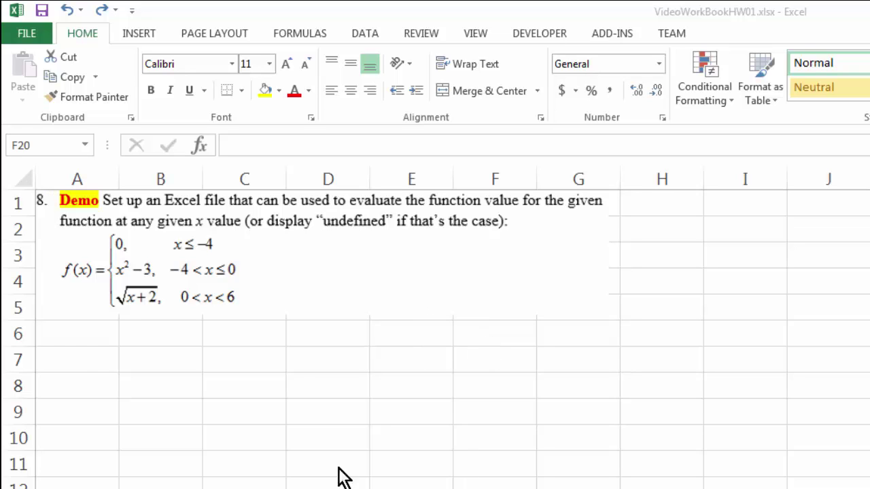
# Enter the label "x" in cell A7 and shade the input cell A8 light orange.
pyautogui.click(100, 361)
pyautogui.write('x')
pyautogui.press('Return')
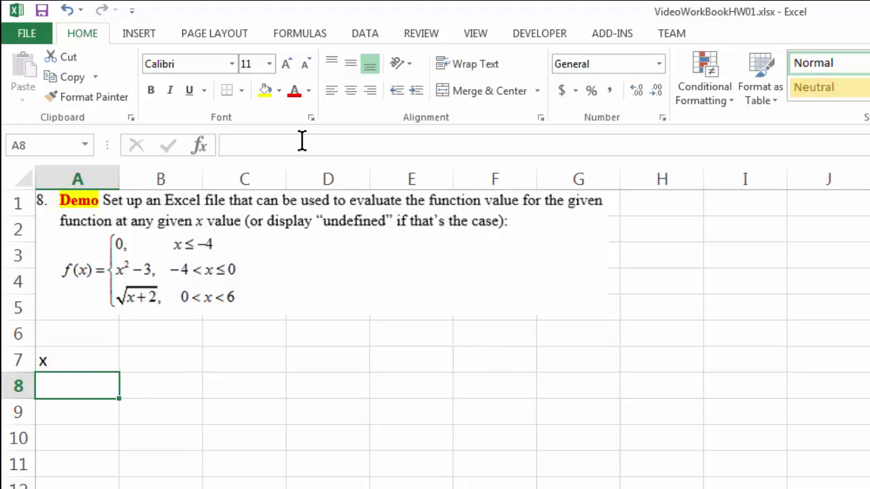
pyautogui.click(279, 93)
pyautogui.click(335, 147)
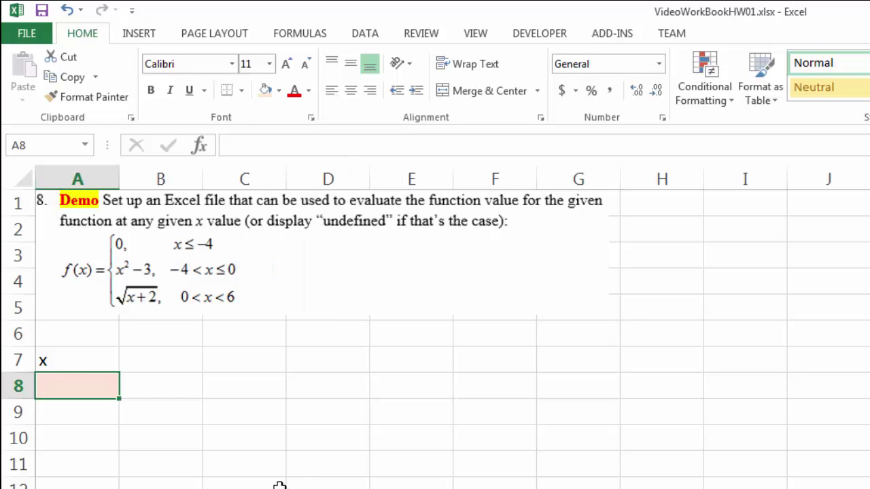
# Enter the label "f(x)" in cell B7 and shade the result cell B8 light green.
pyautogui.click(164, 365)
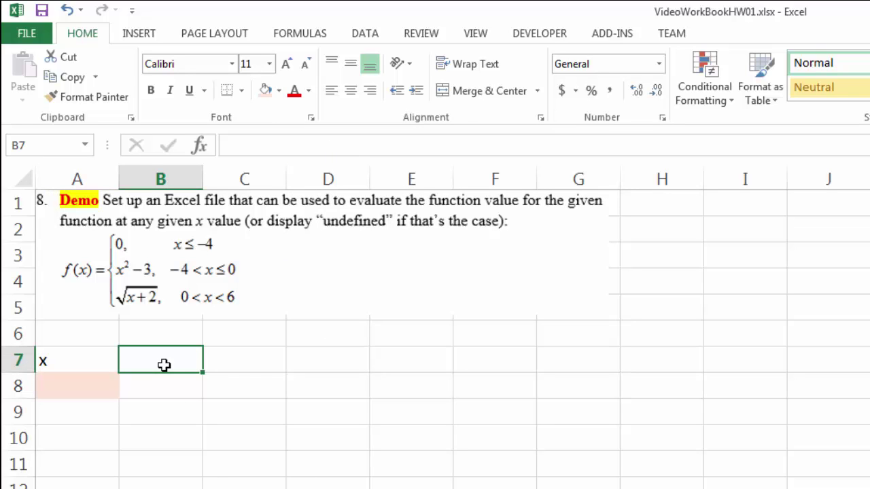
pyautogui.write('f(x)')
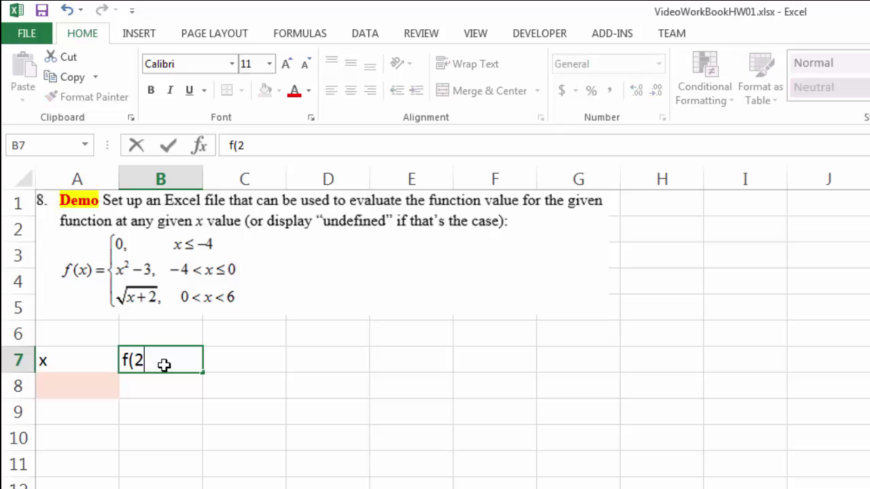
pyautogui.press('Return')
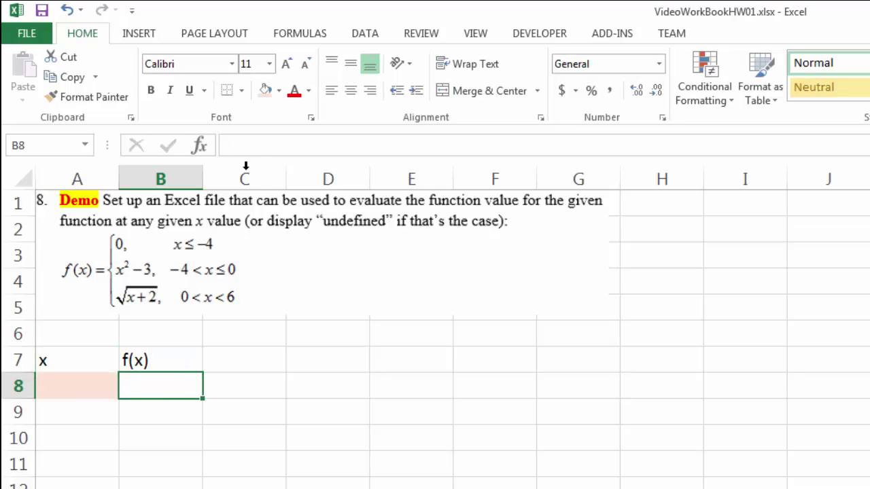
pyautogui.click(279, 92)
pyautogui.click(400, 147)
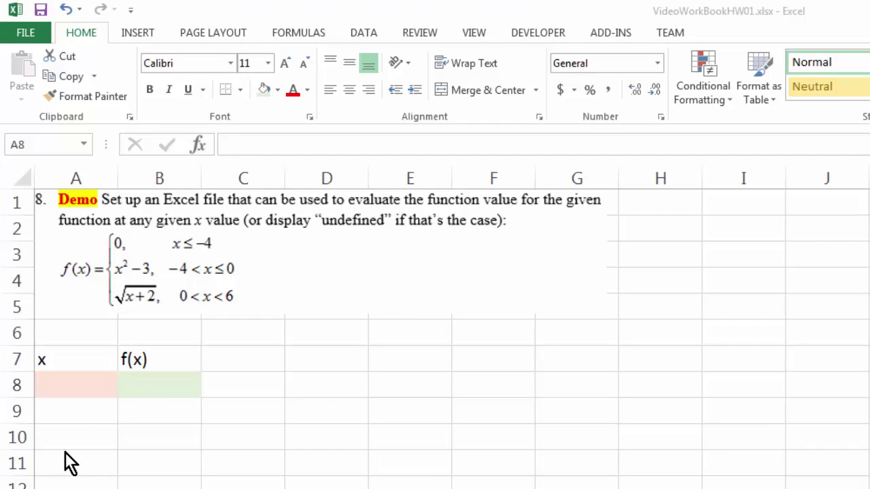
# Enter a sample x value of -6 in A8 and its function value 0 in B8.
pyautogui.click(69, 388)
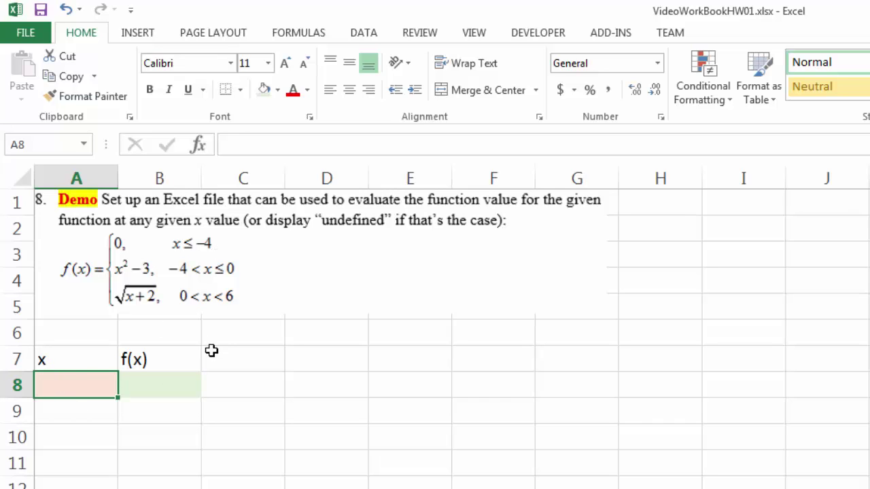
pyautogui.write('-6')
pyautogui.click(154, 394)
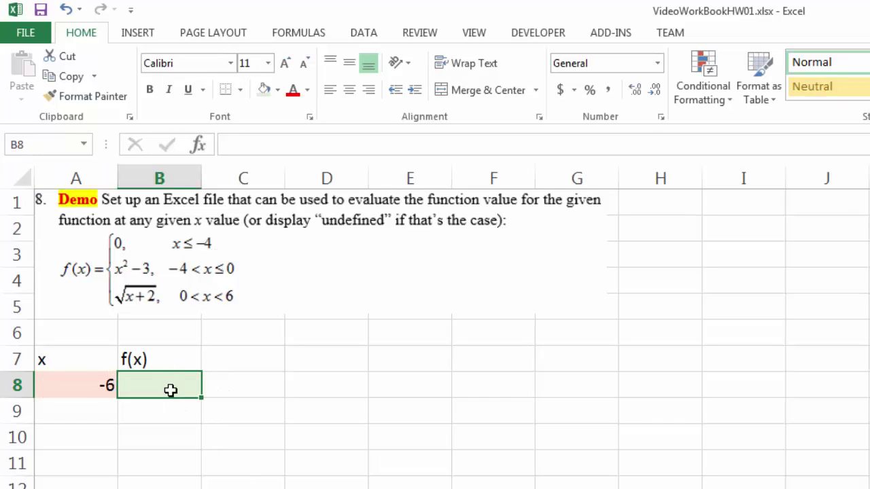
pyautogui.write('0')
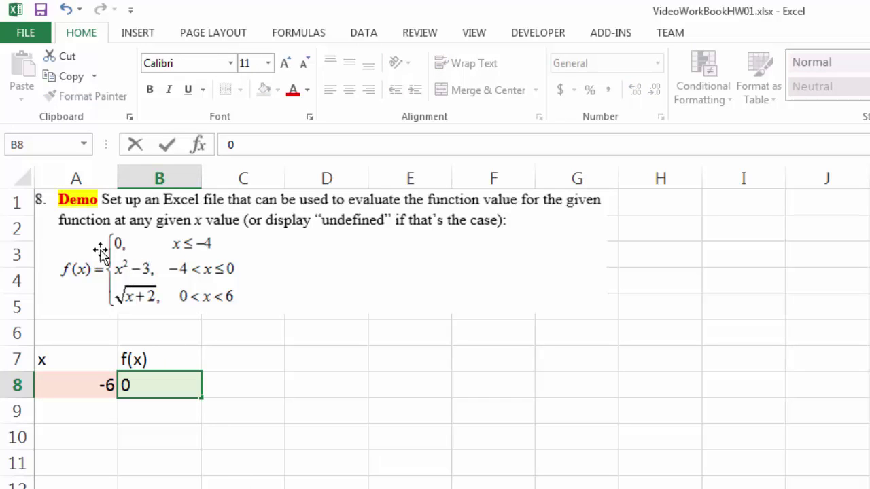
pyautogui.click(345, 475)
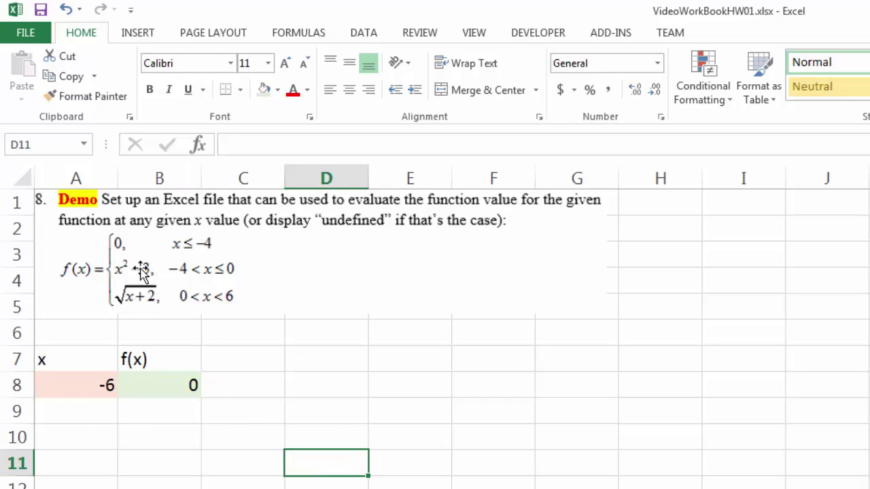
# Change the sample x value in A8 to 0 and its function value in B8 to -3.
pyautogui.click(105, 394)
pyautogui.write('0')
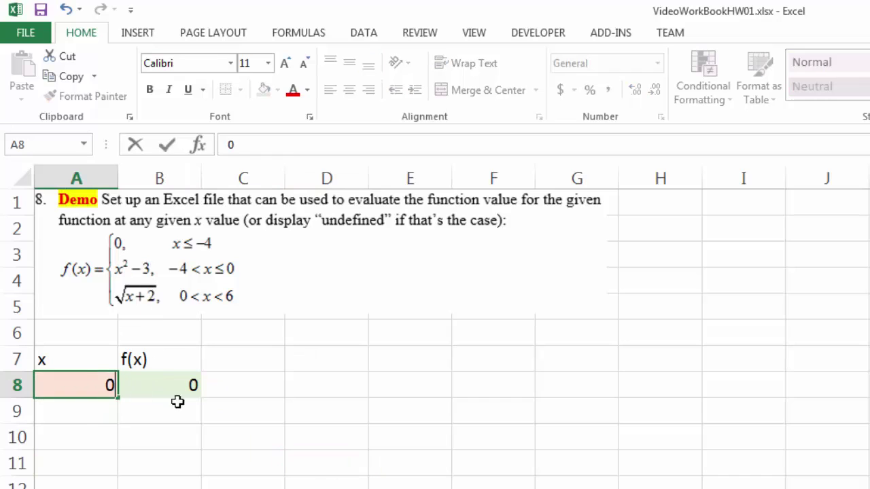
pyautogui.click(163, 436)
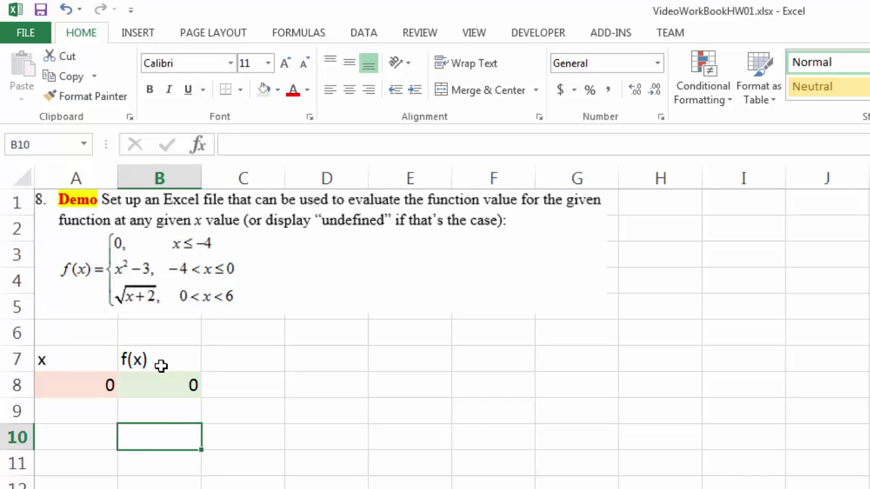
pyautogui.click(160, 392)
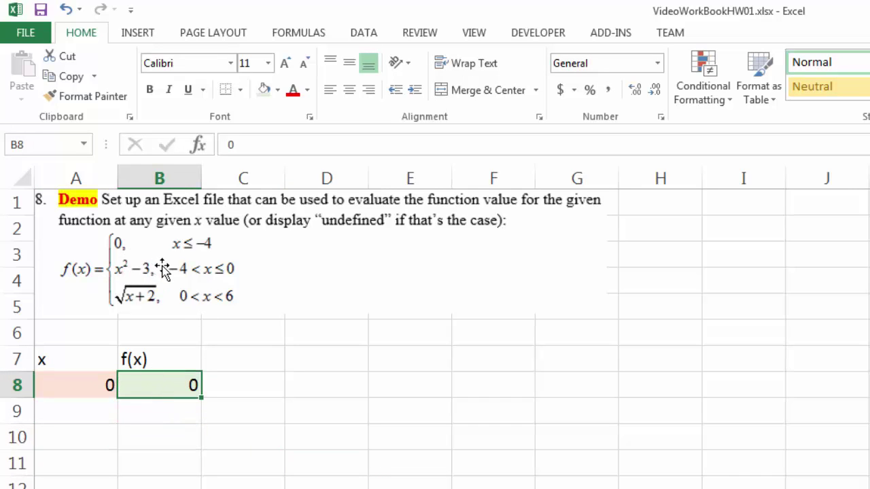
pyautogui.write('-3')
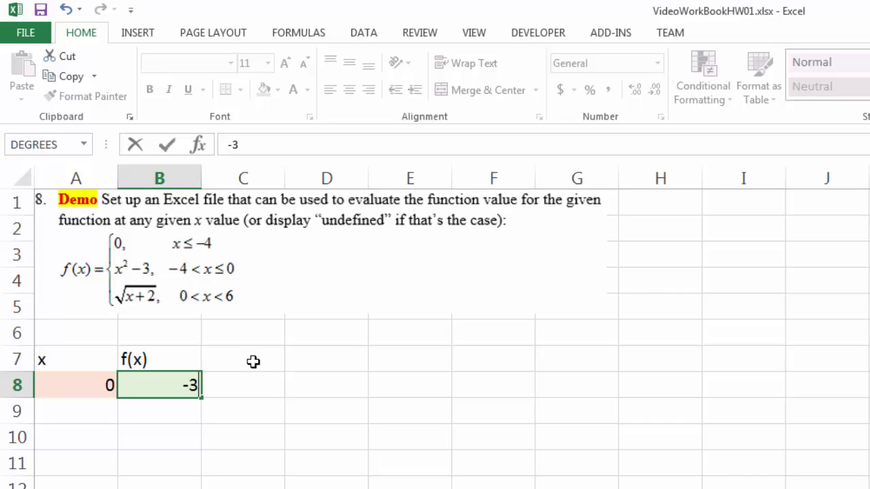
pyautogui.click(267, 404)
# Change the sample x value in A8 to 8 and enter "undefined" as the result in B8.
pyautogui.click(89, 392)
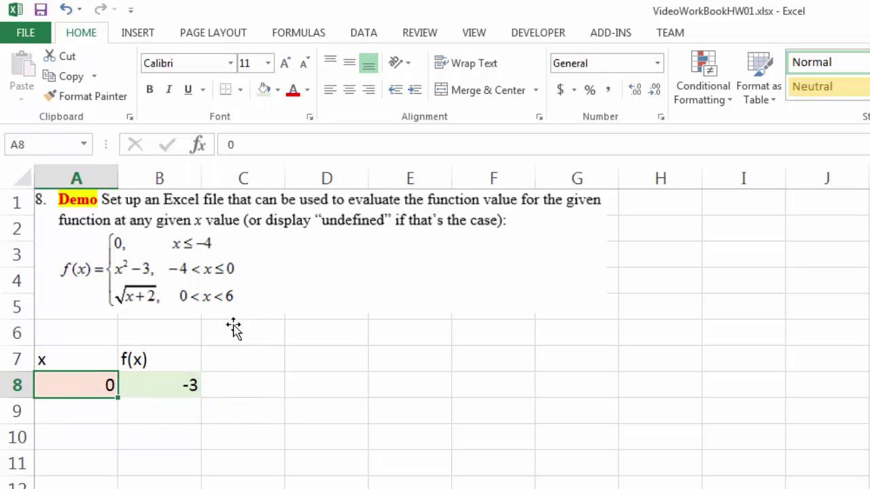
pyautogui.write('8')
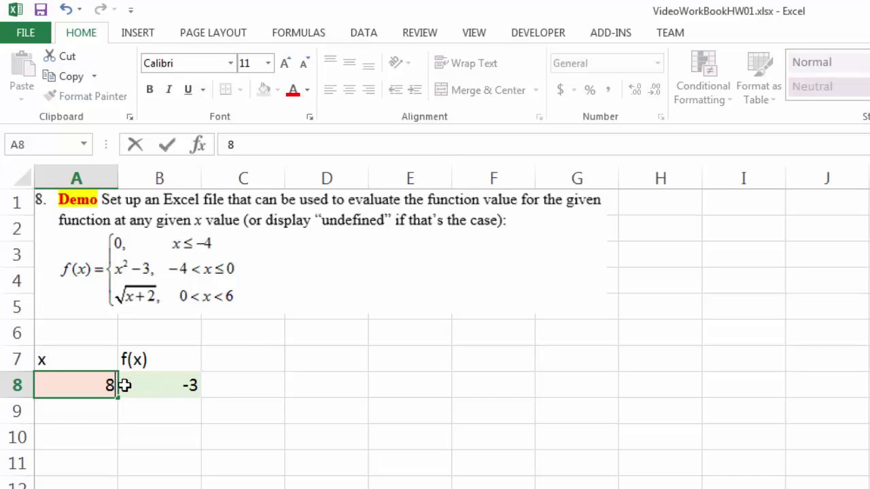
pyautogui.click(180, 388)
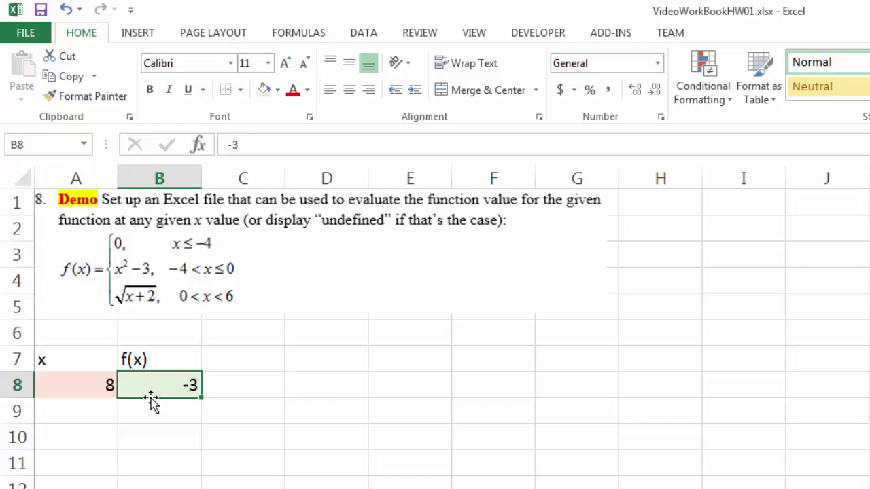
pyautogui.write('u')
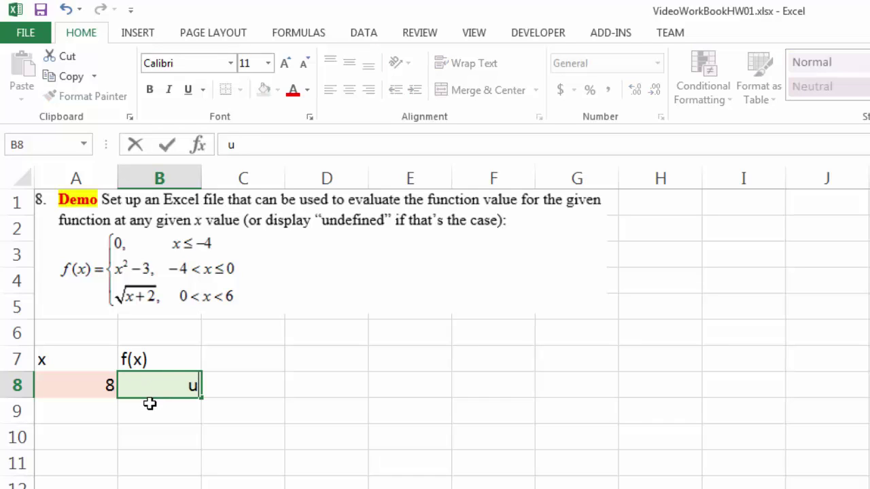
pyautogui.write('ndefined')
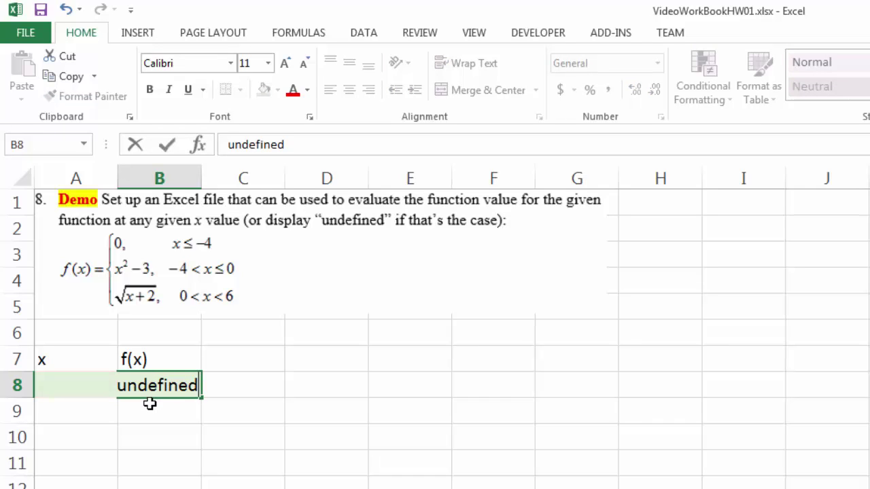
pyautogui.click(203, 453)
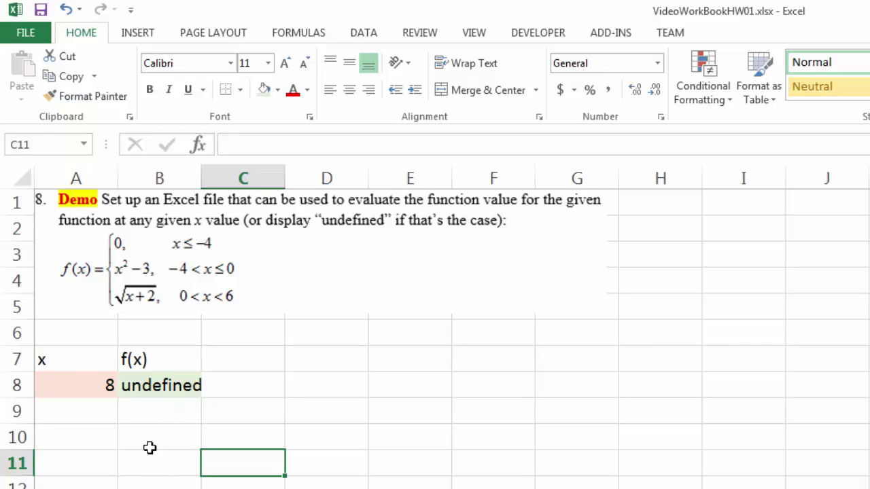
# Clear the sample values from cells B8 and A8.
pyautogui.click(168, 387)
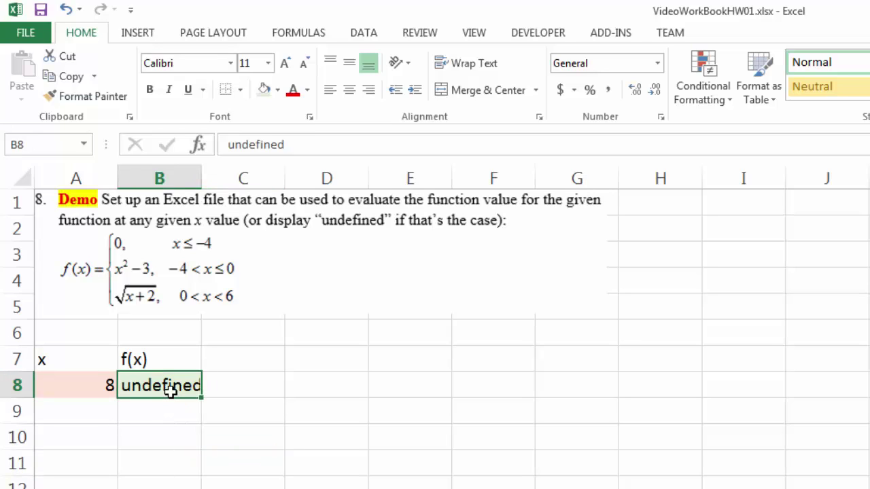
pyautogui.press('Delete')
pyautogui.click(114, 392)
pyautogui.press('Delete')
pyautogui.click(254, 404)
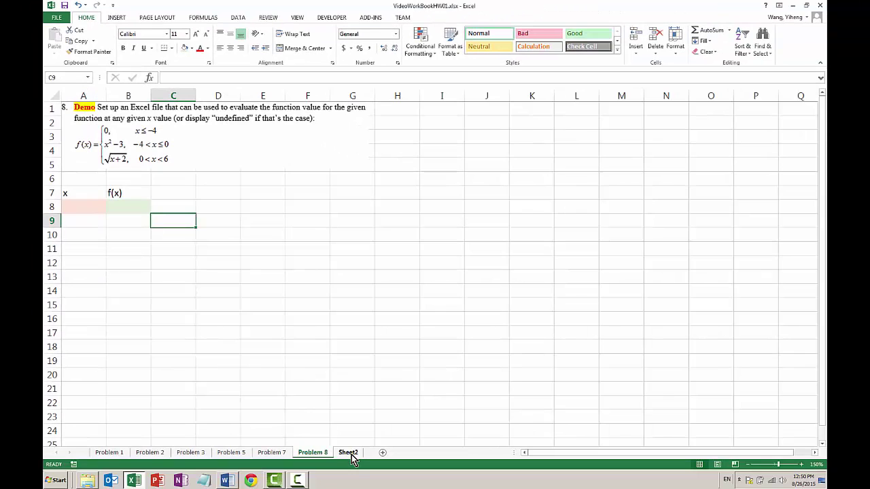
# Copy the a, b, c comparison table in A1:F5 of Sheet2 and paste it at G7 on the Problem 8 sheet.
pyautogui.click(349, 452)
pyautogui.moveTo(67, 103); pyautogui.dragTo(228, 142)
pyautogui.hotkey('ctrl', 'c')
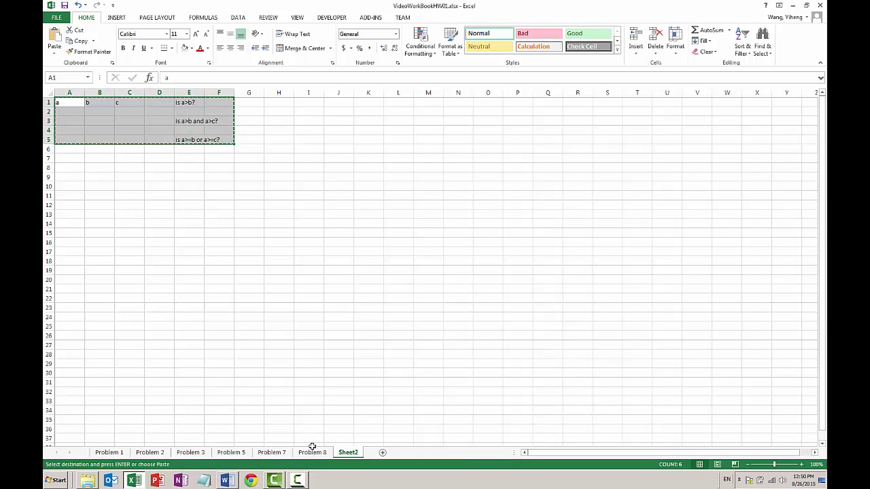
pyautogui.click(313, 452)
pyautogui.click(344, 216)
pyautogui.click(350, 195)
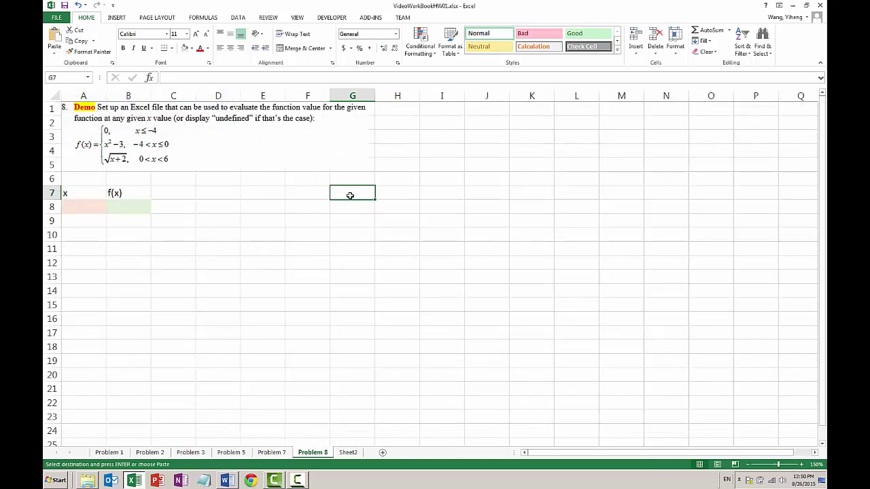
pyautogui.hotkey('ctrl', 'v')
pyautogui.click(397, 290)
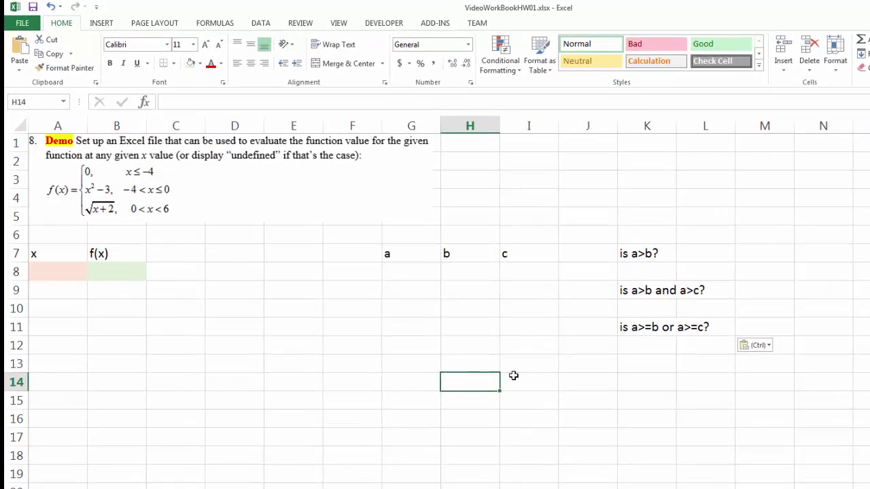
# Shade the input cells G8:I8 under a, b and c light orange.
pyautogui.moveTo(419, 273); pyautogui.dragTo(527, 272)
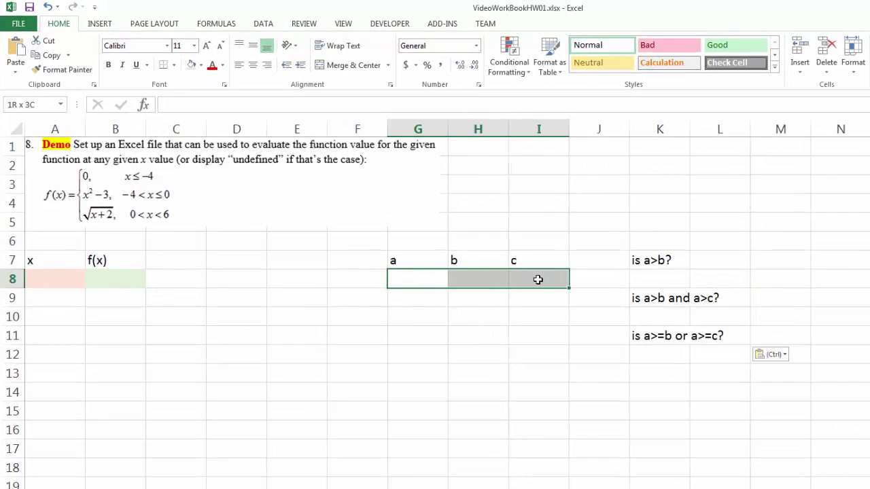
pyautogui.click(200, 65)
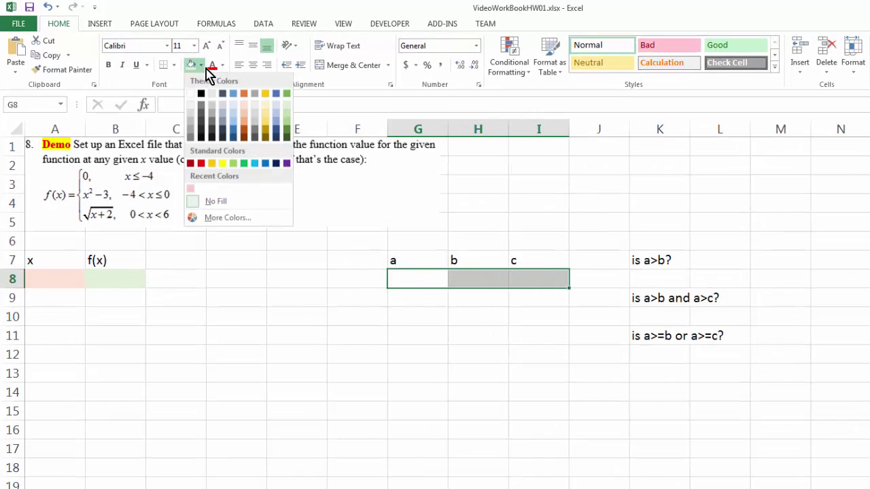
pyautogui.click(248, 105)
# Shade the answer cells K8, K10 and K12 below the comparison questions light green.
pyautogui.click(641, 279)
pyautogui.keyDown('ctrl'); pyautogui.click(653, 316); pyautogui.keyUp('ctrl')
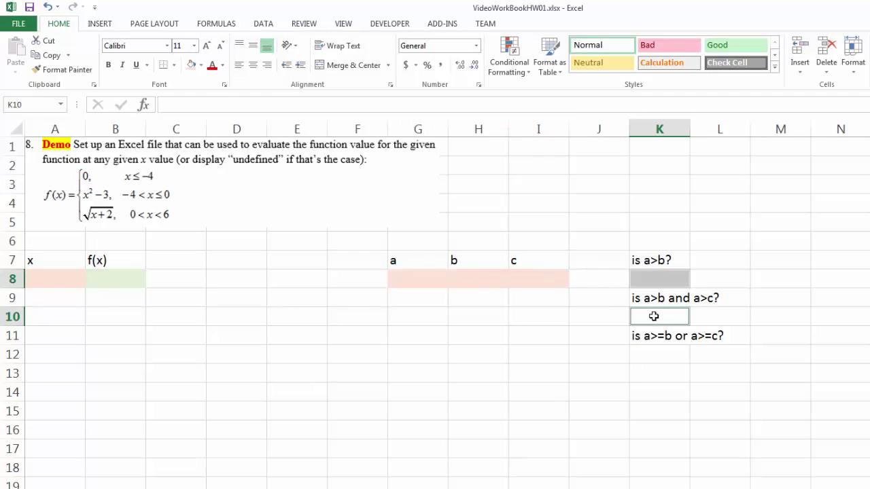
pyautogui.keyDown('ctrl'); pyautogui.click(654, 355); pyautogui.keyUp('ctrl')
pyautogui.click(201, 65)
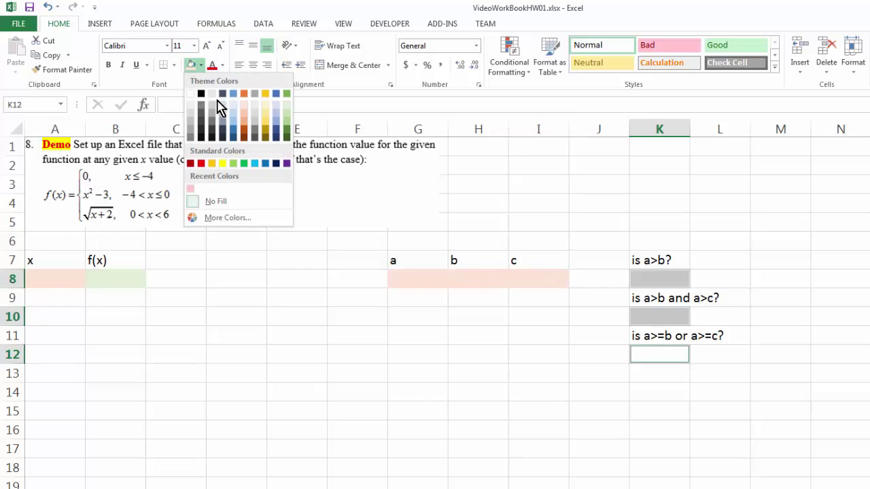
pyautogui.click(286, 106)
pyautogui.click(454, 355)
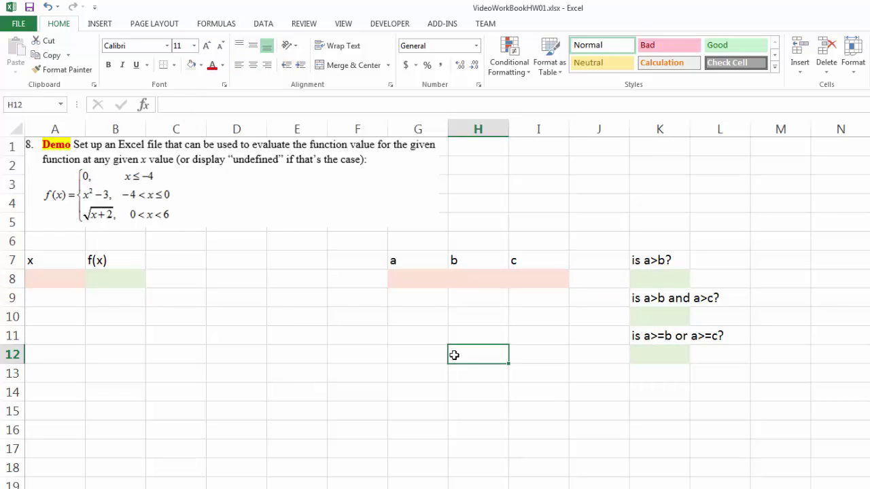
# Enter the values 1, 2 and 3 for a, b and c in cells G8, H8 and I8.
pyautogui.click(427, 299)
pyautogui.click(437, 278)
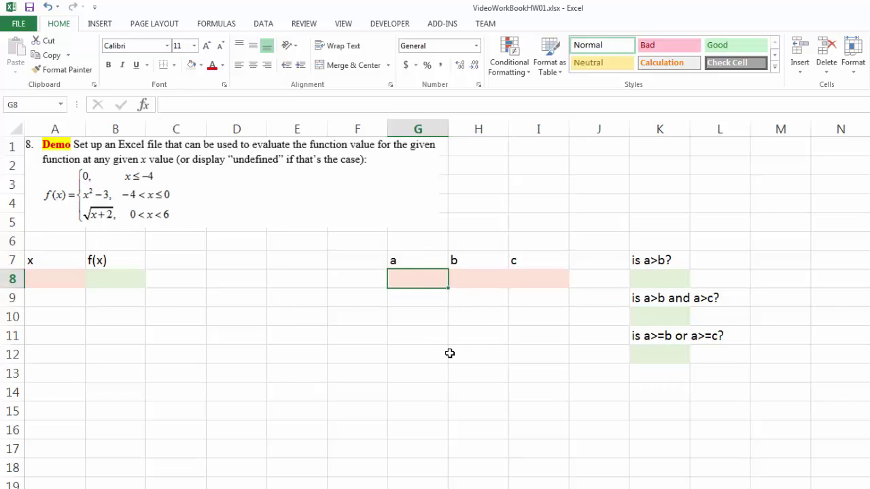
pyautogui.write('1')
pyautogui.click(476, 285)
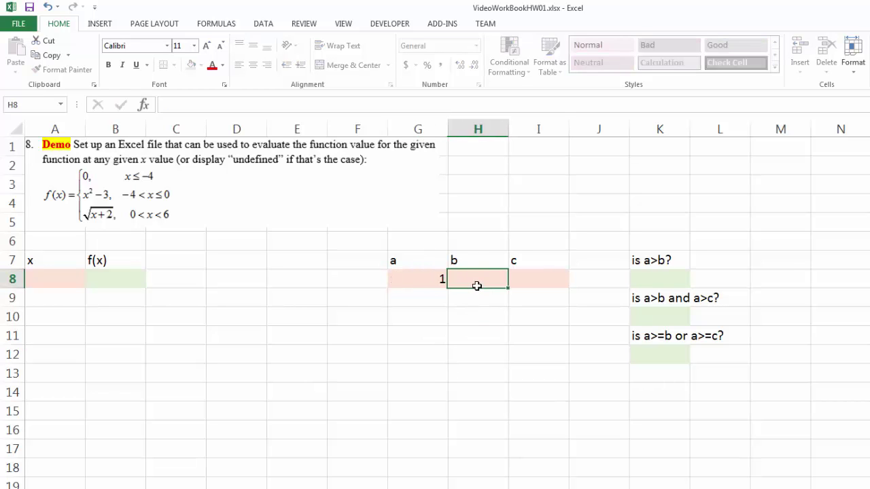
pyautogui.write('2')
pyautogui.click(532, 281)
pyautogui.write('3')
pyautogui.press('Return')
pyautogui.press('Return')
pyautogui.press('Return')
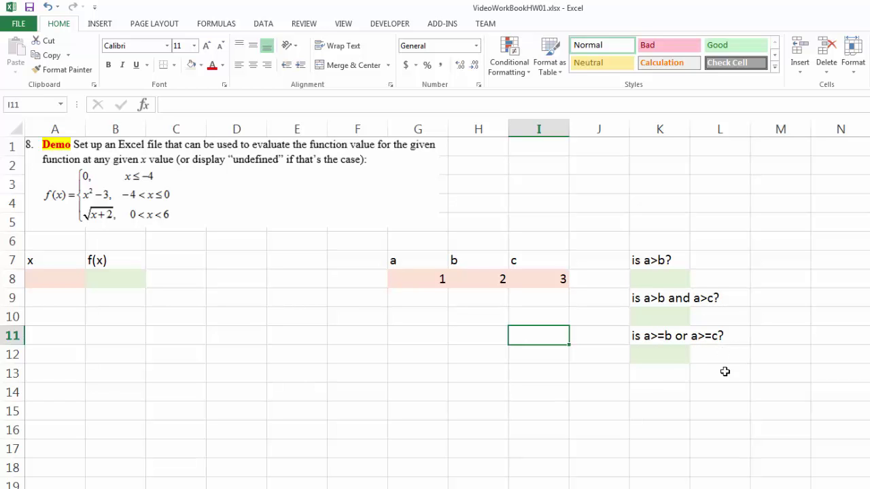
# Enter "Yes" in cell K8 as the sample answer to "is a>b?".
pyautogui.click(666, 280)
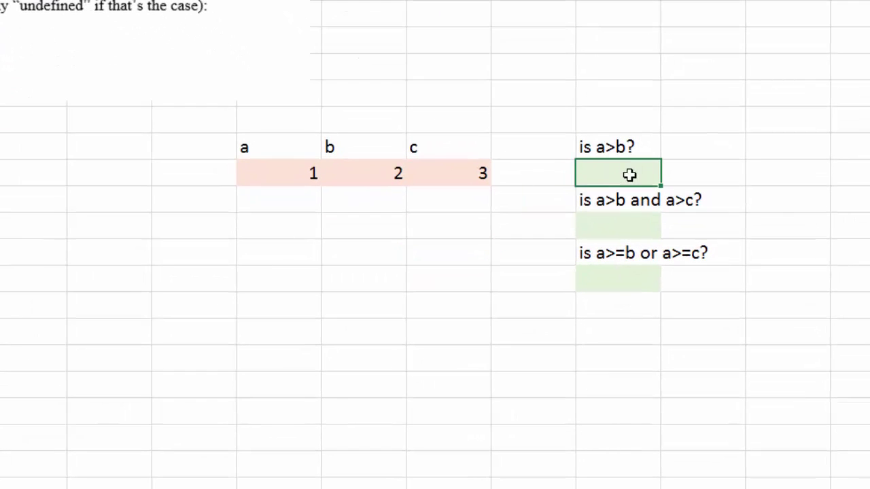
pyautogui.write('Yes')
pyautogui.click(637, 225)
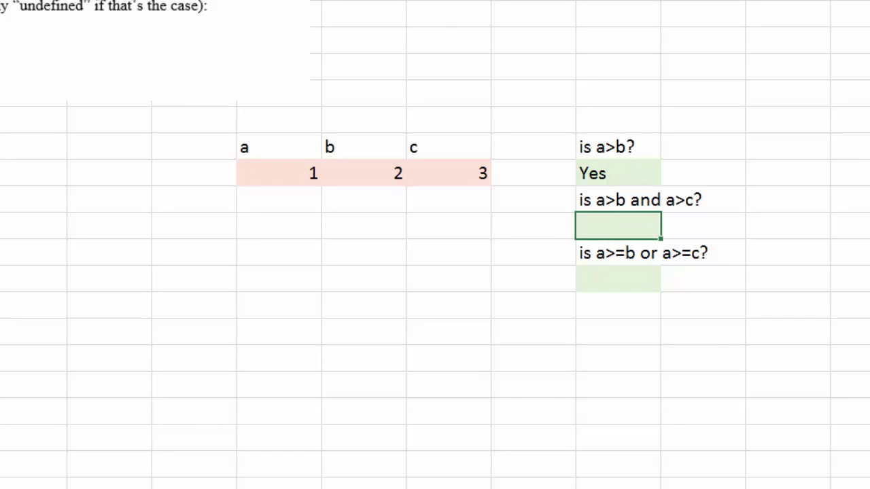
# Replace the sample answer in K8 with the start of an IF formula that tests whether G8>H8.
pyautogui.hotkey('ctrl', 'z')
pyautogui.click(755, 163)
pyautogui.click(637, 175)
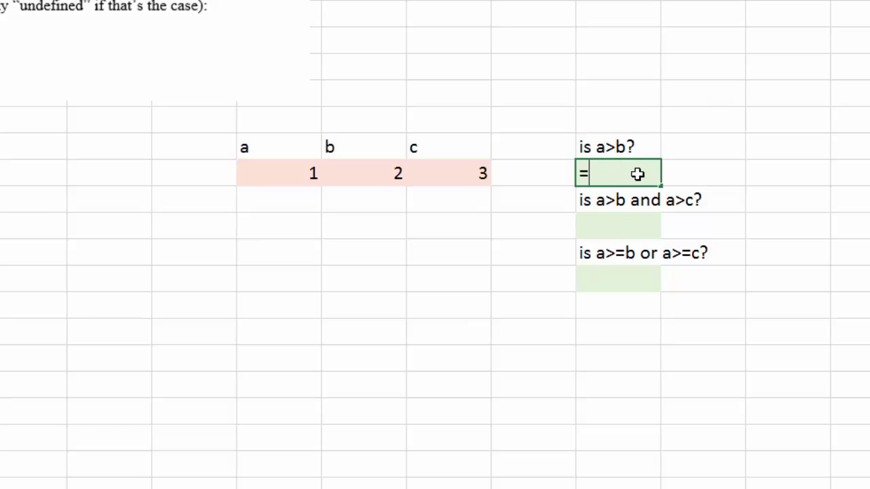
pyautogui.write('=if')
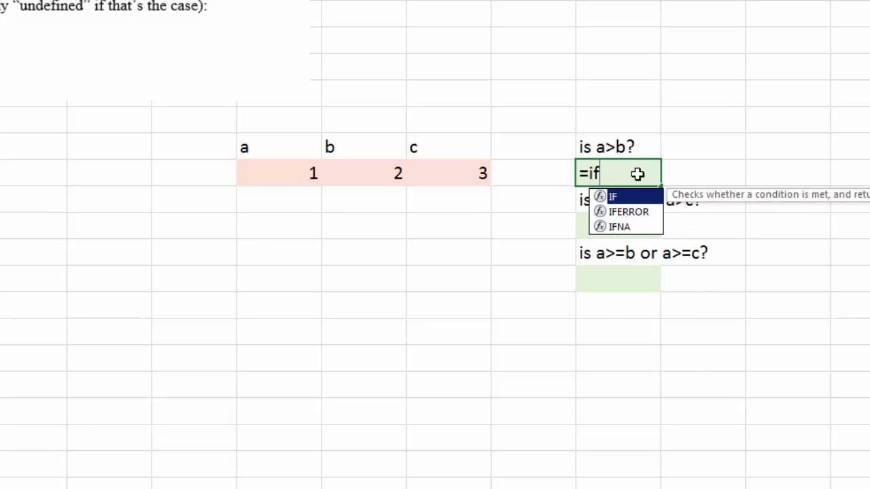
pyautogui.write('(')
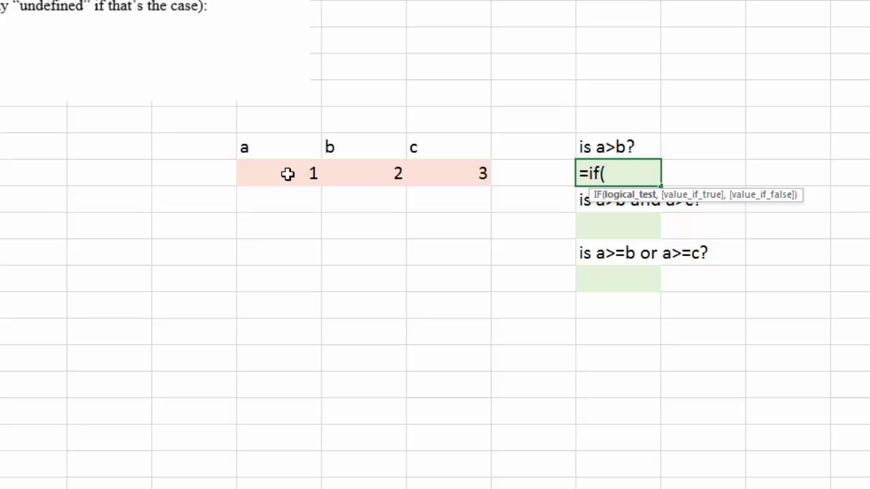
pyautogui.click(288, 174)
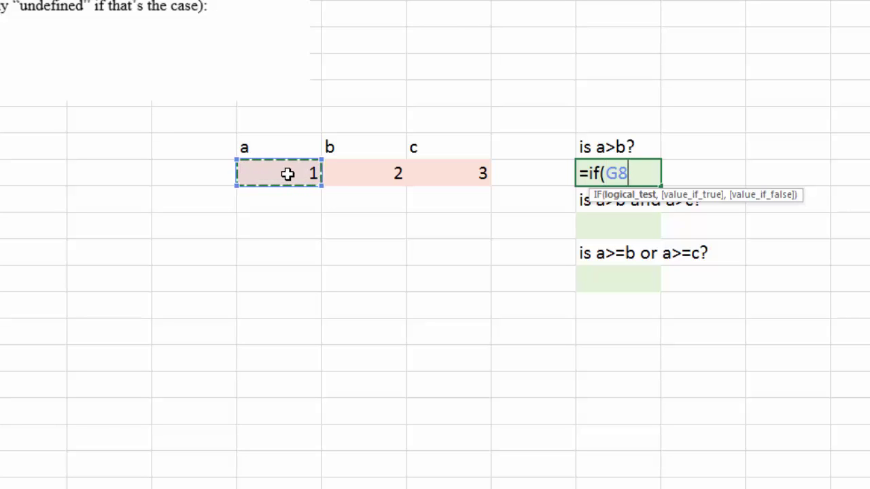
pyautogui.click(284, 143)
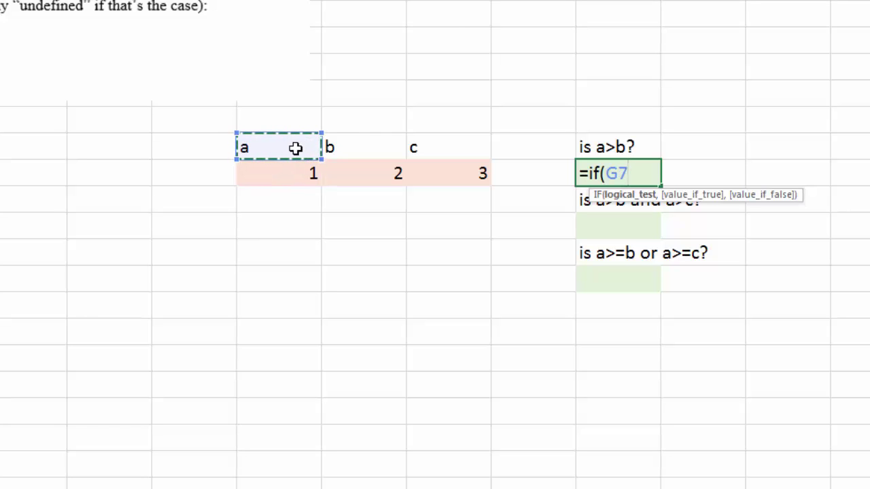
pyautogui.click(293, 177)
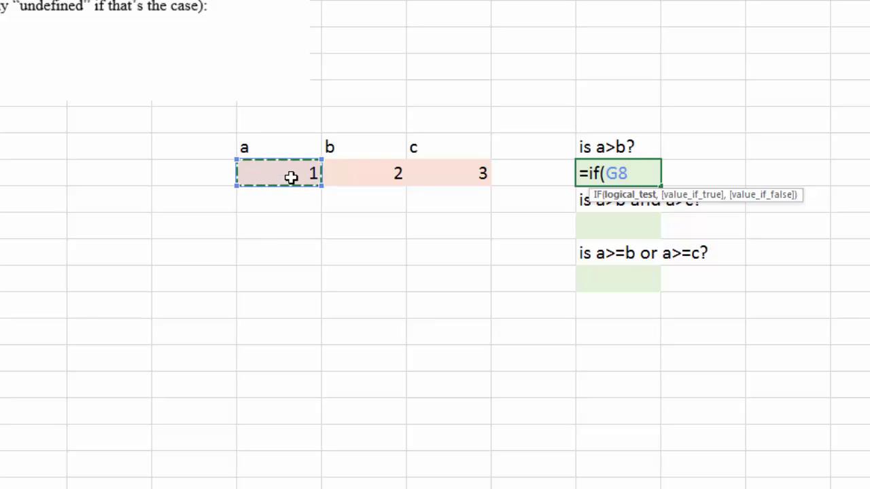
pyautogui.write('>')
pyautogui.click(350, 169)
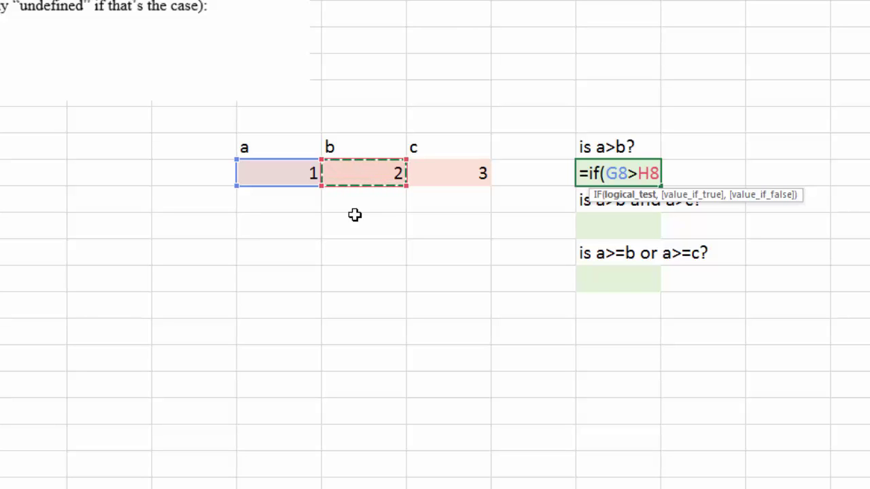
# Complete the IF formula in K8 with "Yes" as the true value and "No" as the false value.
pyautogui.write(',')
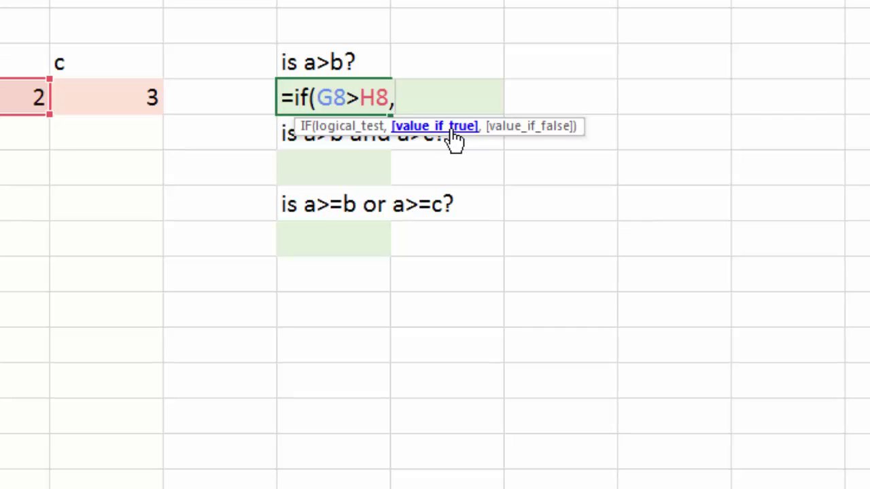
pyautogui.write('"Yes')
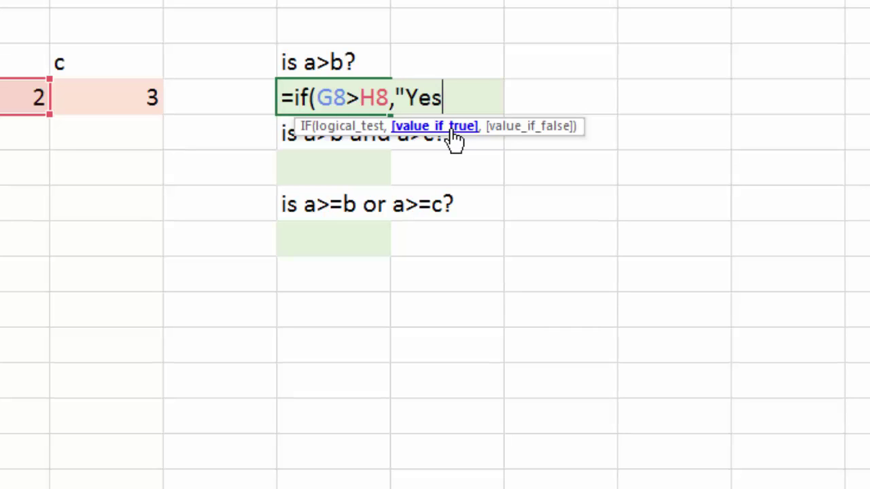
pyautogui.write('",')
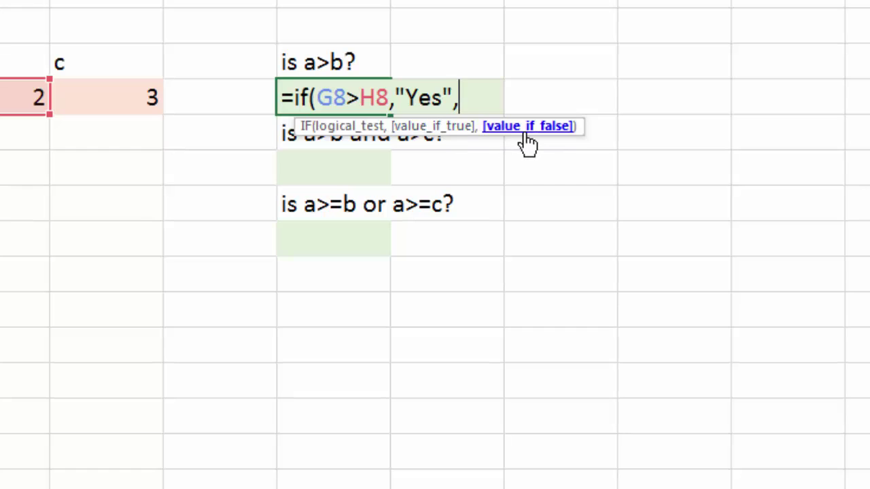
pyautogui.write('"No")')
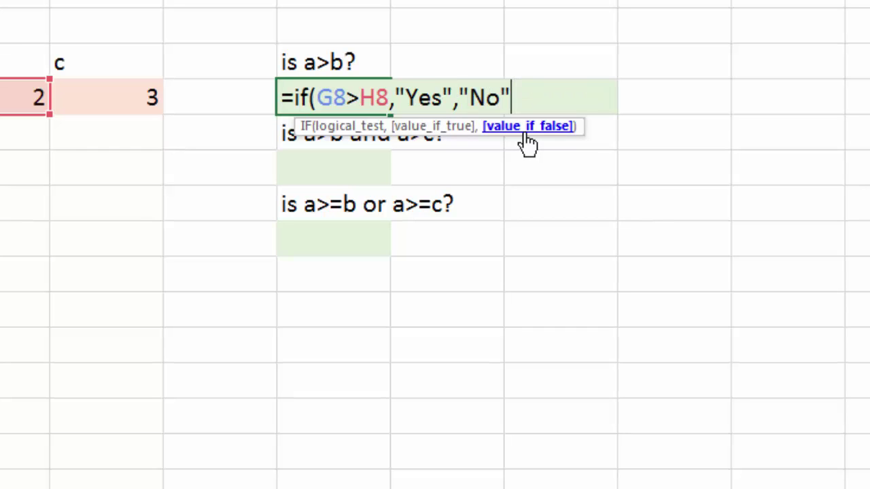
pyautogui.press('Return')
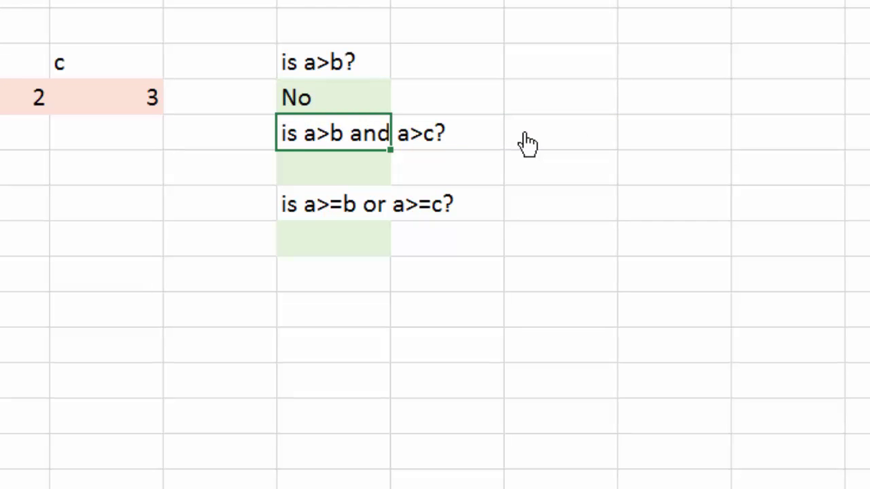
pyautogui.click(365, 96)
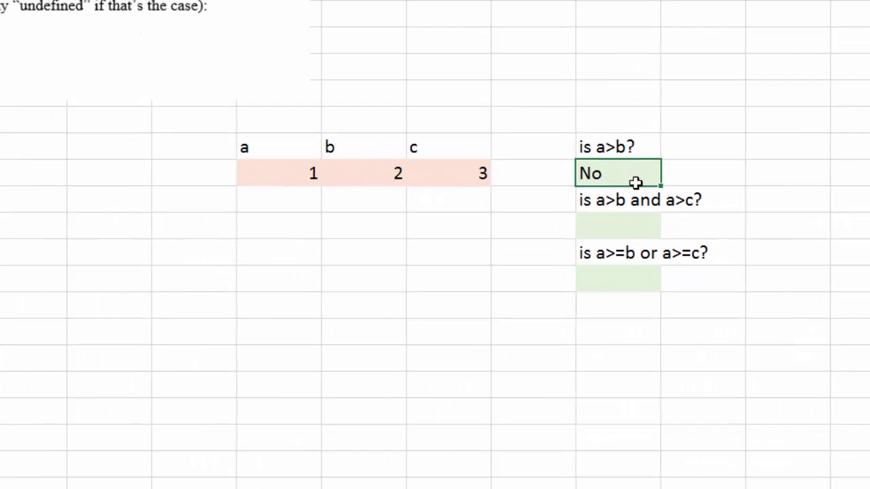
pyautogui.click(290, 173)
pyautogui.click(358, 173)
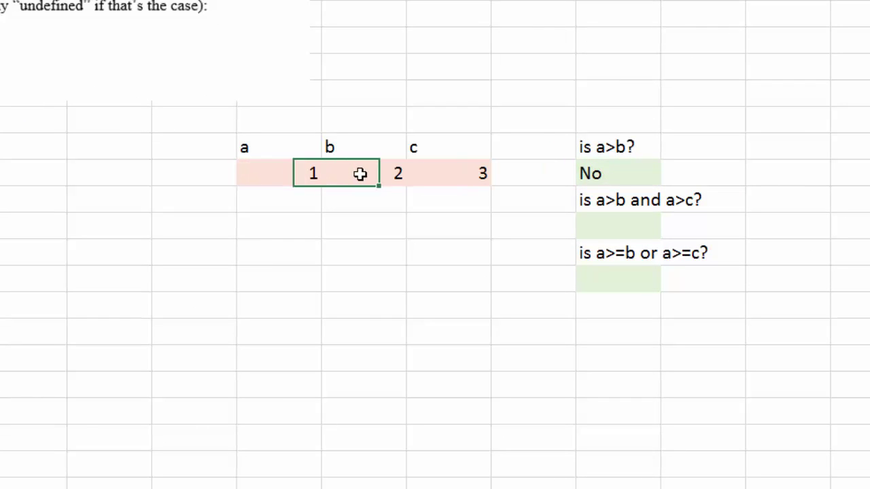
# Edit the formula in K8 and delete both outcome arguments, leaving only =IF(G8>H8).
pyautogui.click(597, 173)
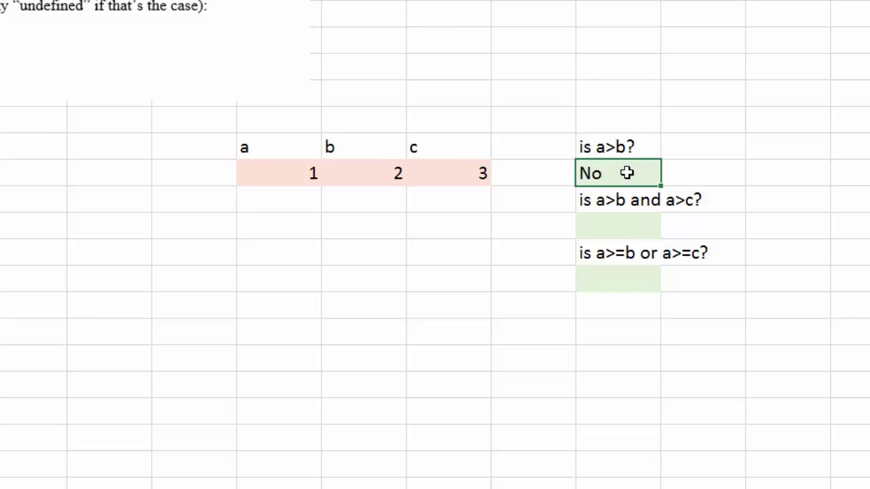
pyautogui.press('F2')
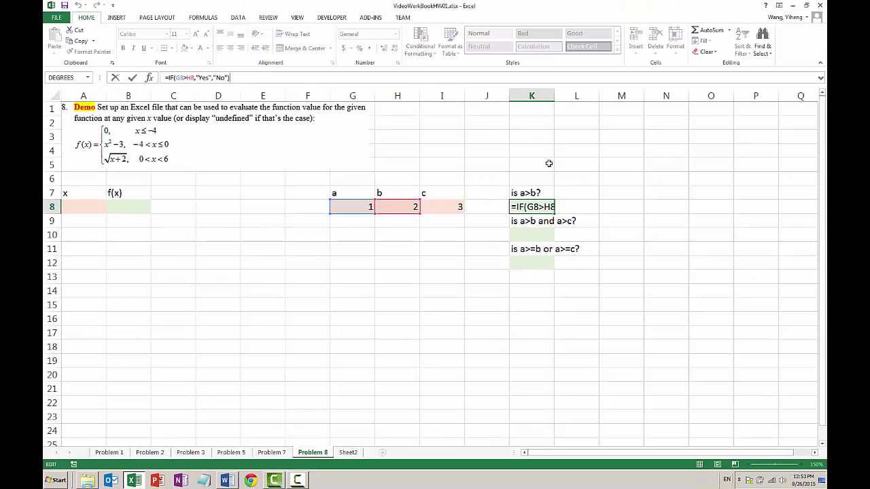
pyautogui.press('BackSpace')
pyautogui.press('BackSpace')
pyautogui.press('BackSpace')
pyautogui.press('BackSpace')
pyautogui.press('BackSpace')
pyautogui.press('BackSpace')
pyautogui.press('BackSpace')
pyautogui.press('BackSpace')
pyautogui.press('BackSpace')
pyautogui.press('BackSpace')
pyautogui.press('BackSpace')
pyautogui.press('BackSpace')
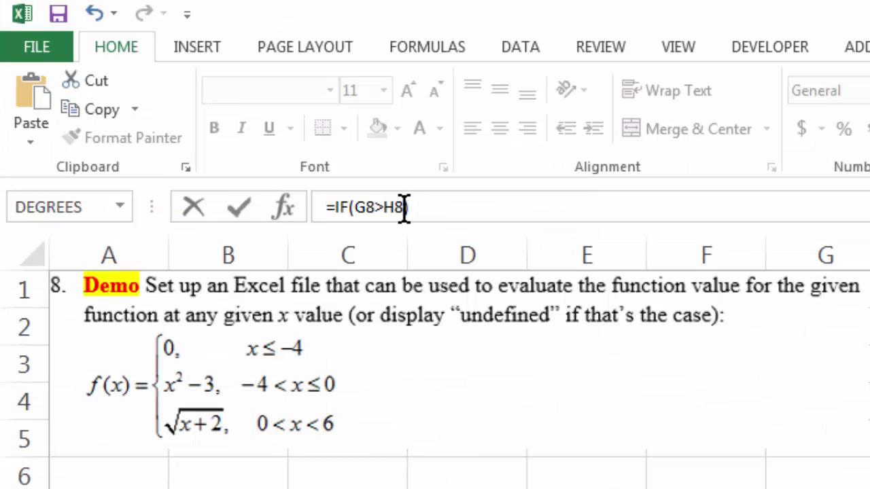
pyautogui.click(404, 209)
pyautogui.write(')')
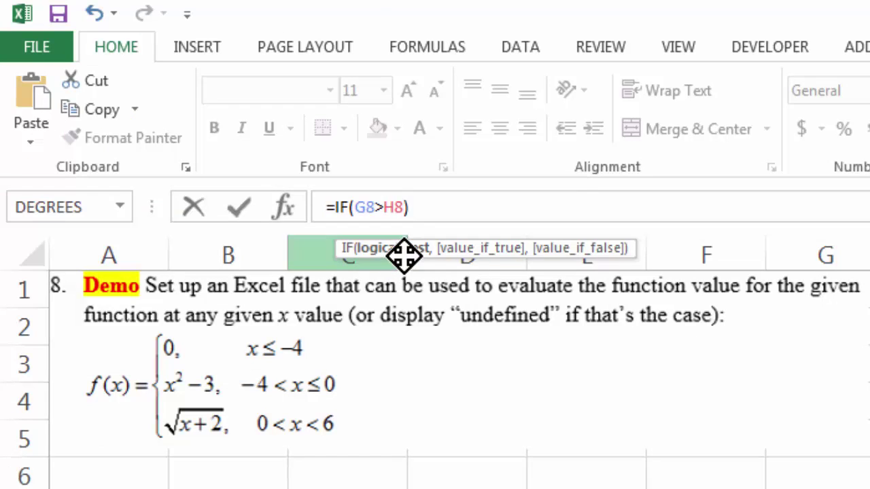
# Enter the K8 formula with only a true value, as =IF(G8>H8,"Yes").
pyautogui.write(',')
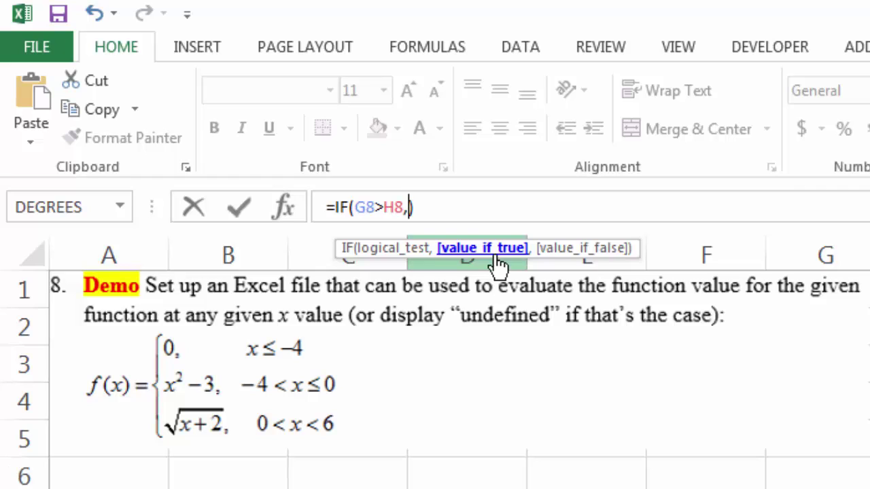
pyautogui.write('"Yes",')
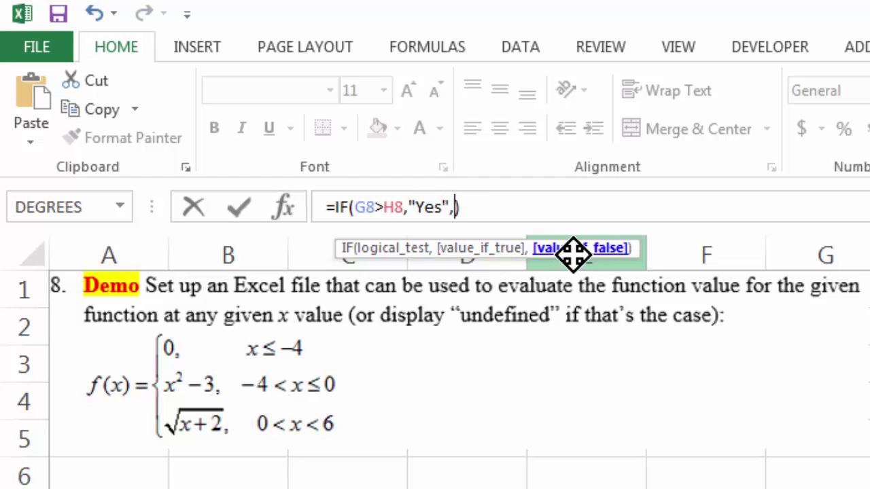
pyautogui.press('BackSpace')
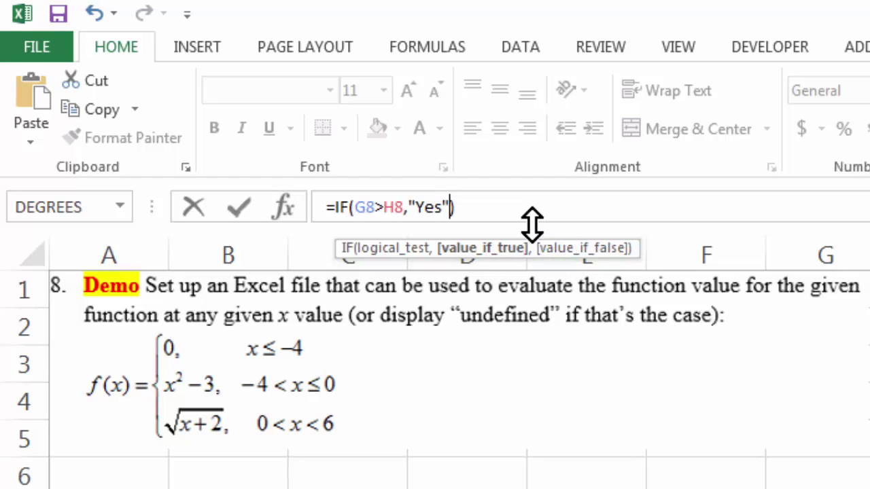
pyautogui.click(503, 204)
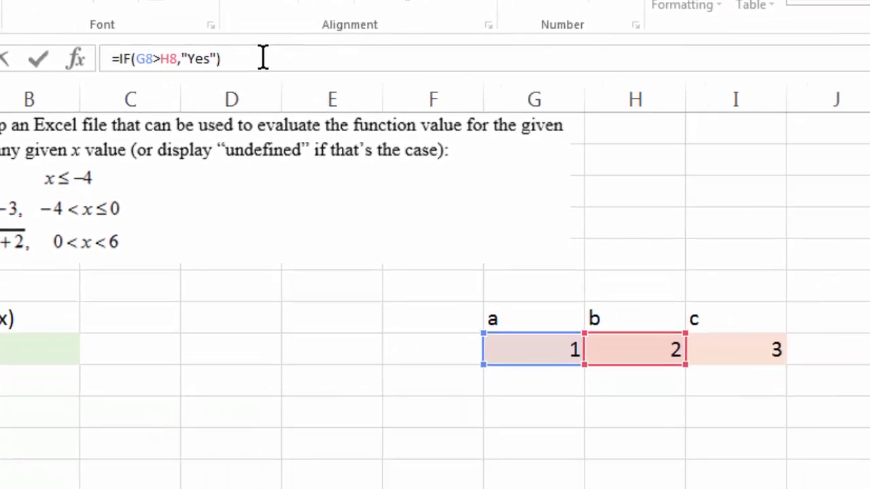
pyautogui.press('Return')
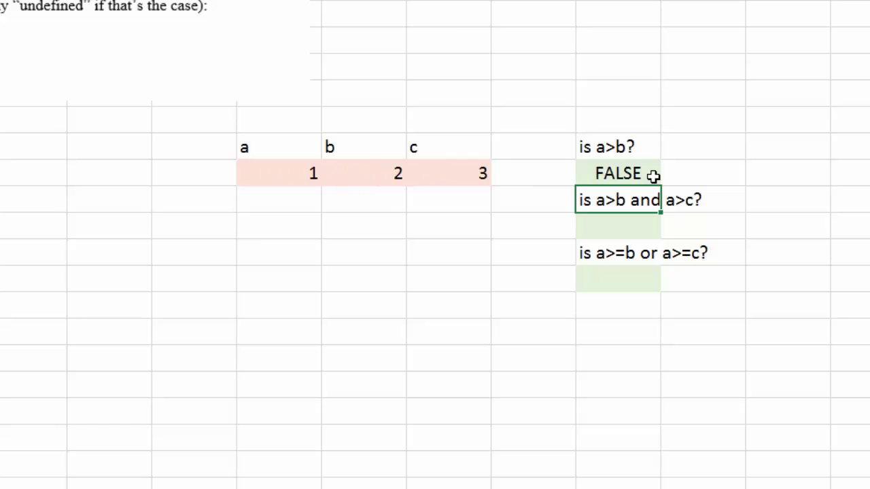
# Add "No" as the false value of the IF formula in K8.
pyautogui.press('Up')
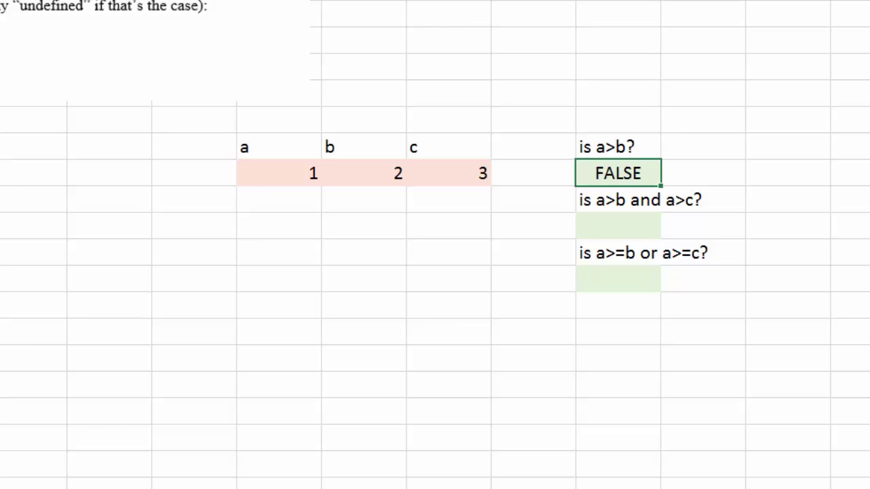
pyautogui.press('F2')
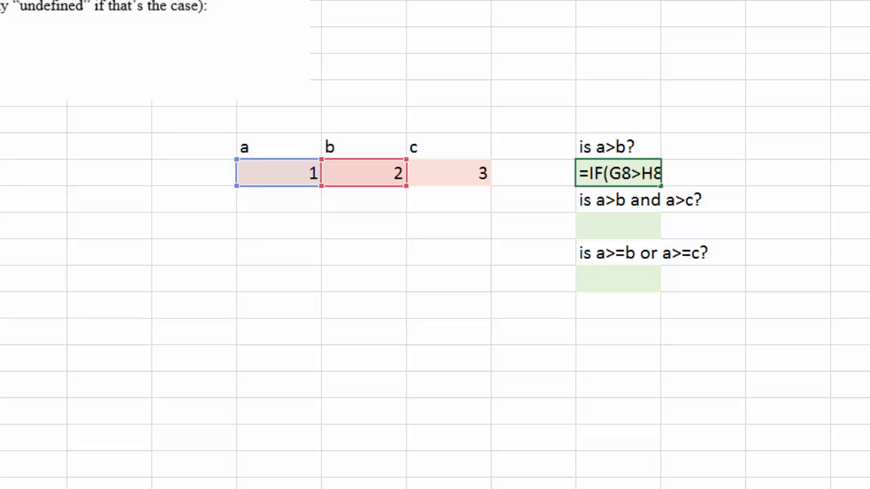
pyautogui.press('Left')
pyautogui.write(',"')
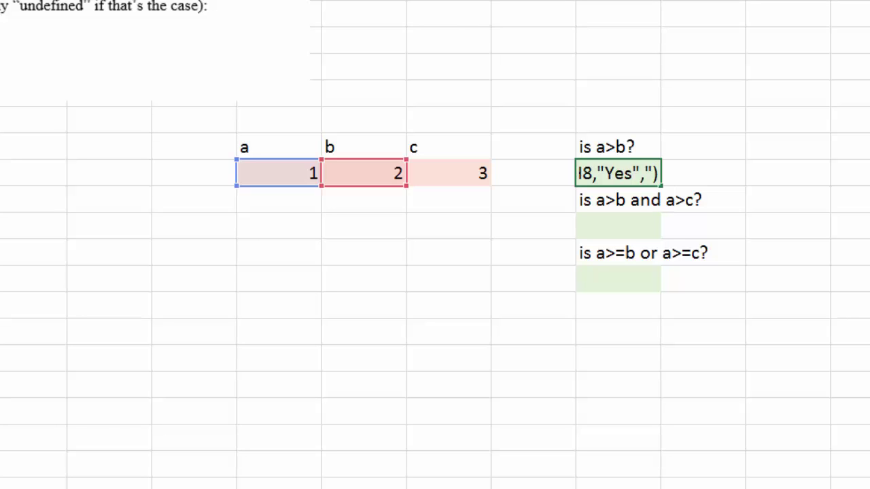
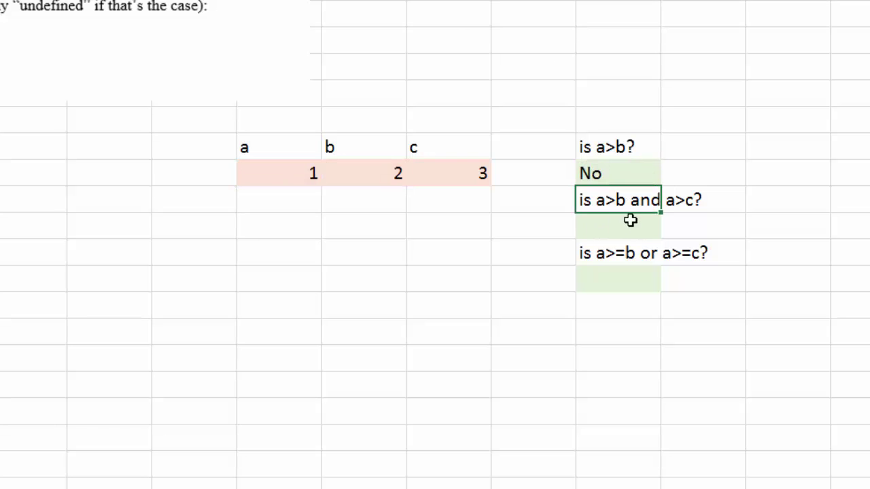
# Start an IF formula in K10 with an AND test whose first condition is G8>H8.
pyautogui.click(619, 227)
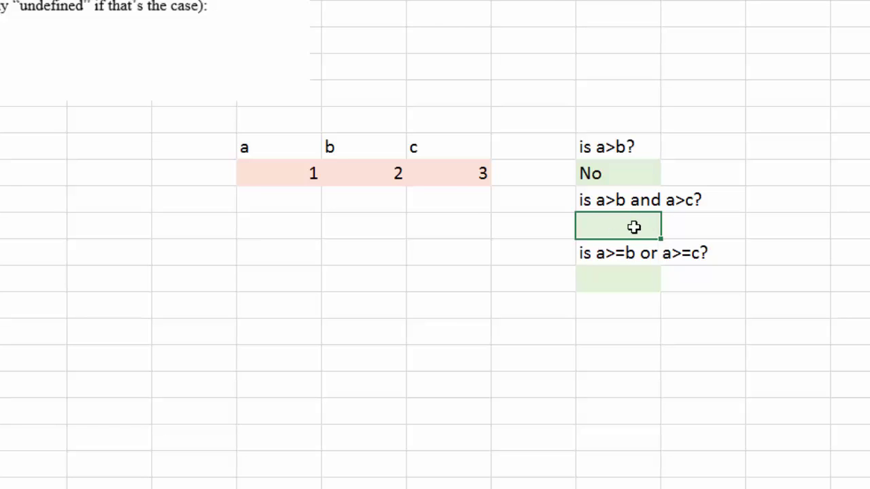
pyautogui.write('if')
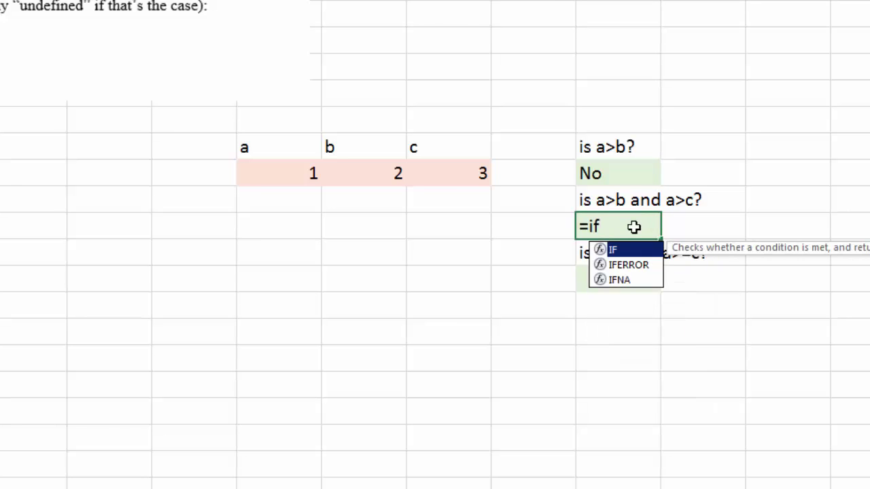
pyautogui.write('(')
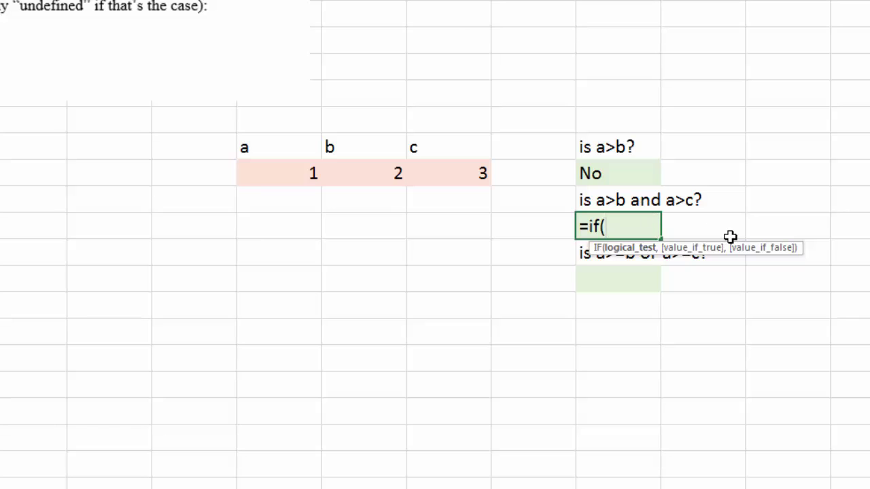
pyautogui.write('aand')
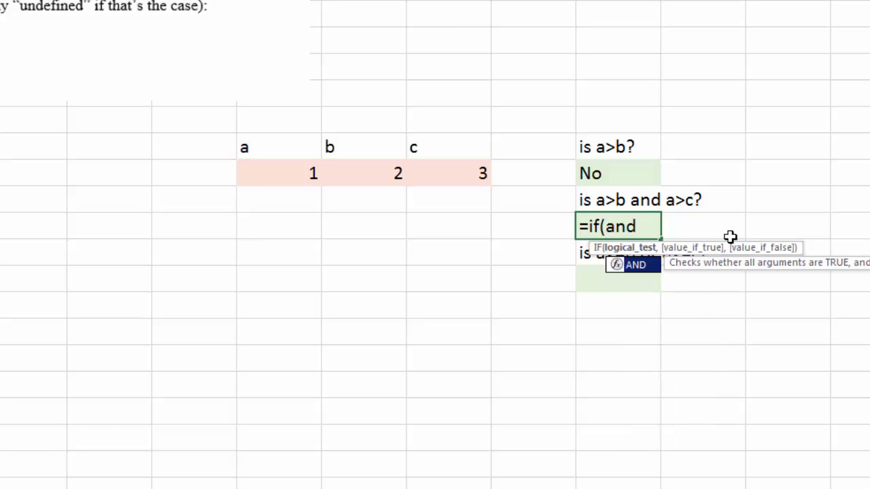
pyautogui.write('(')
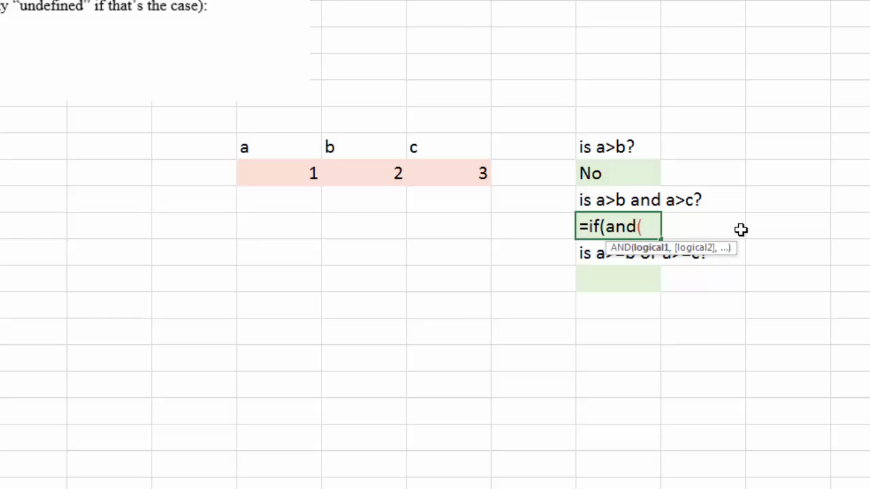
pyautogui.click(293, 175)
pyautogui.write('>')
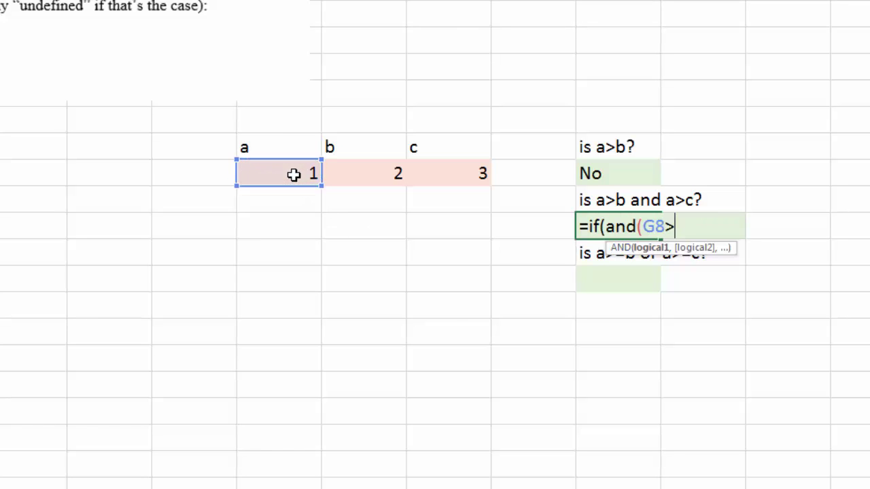
pyautogui.click(347, 174)
pyautogui.write(',')
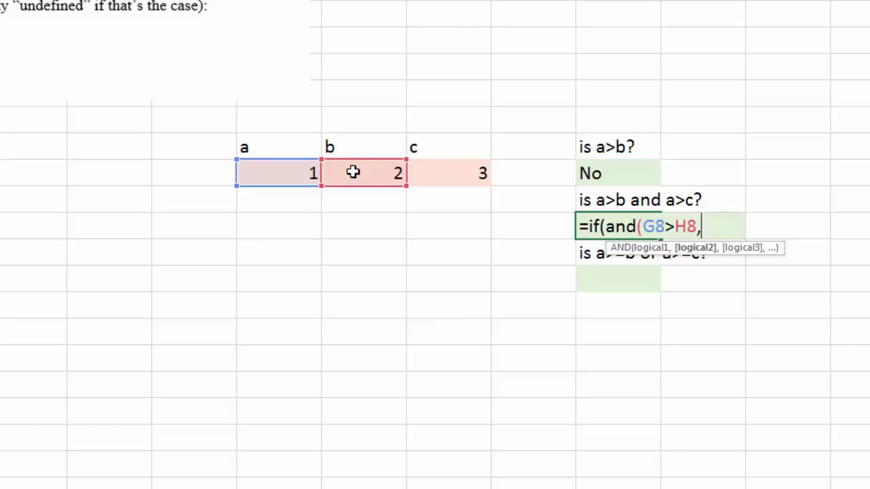
# Add G8>I8 as the second condition in the K10 formula and close the AND function.
pyautogui.click(284, 173)
pyautogui.write('>')
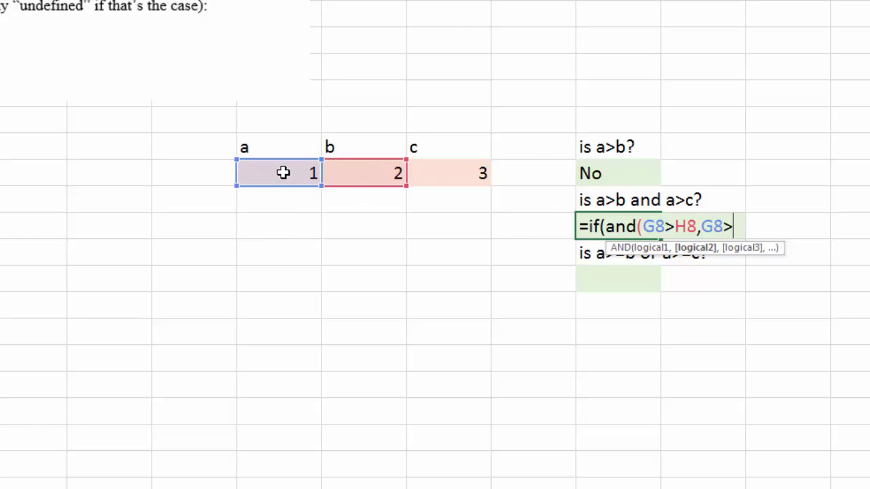
pyautogui.click(434, 171)
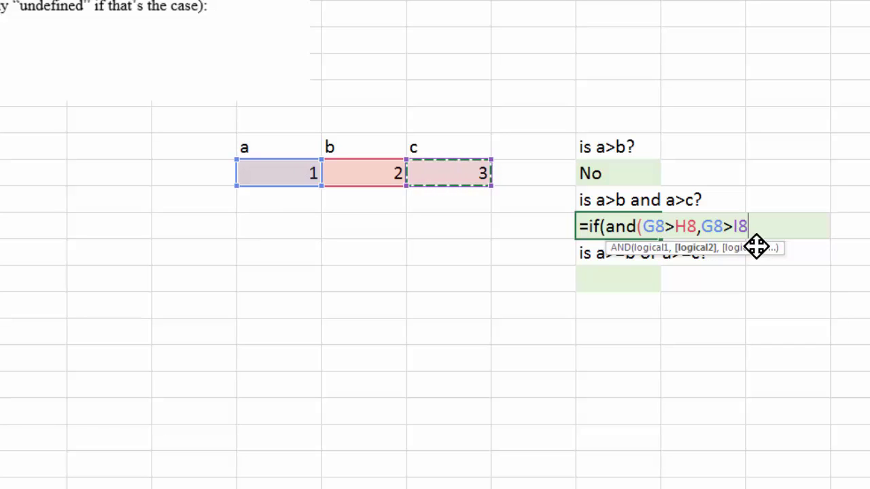
pyautogui.write(')')
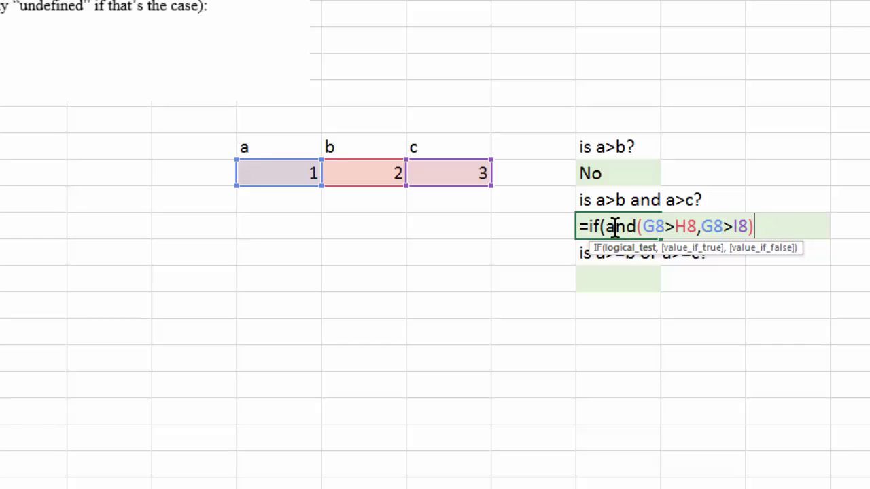
pyautogui.moveTo(607, 227); pyautogui.dragTo(751, 231)
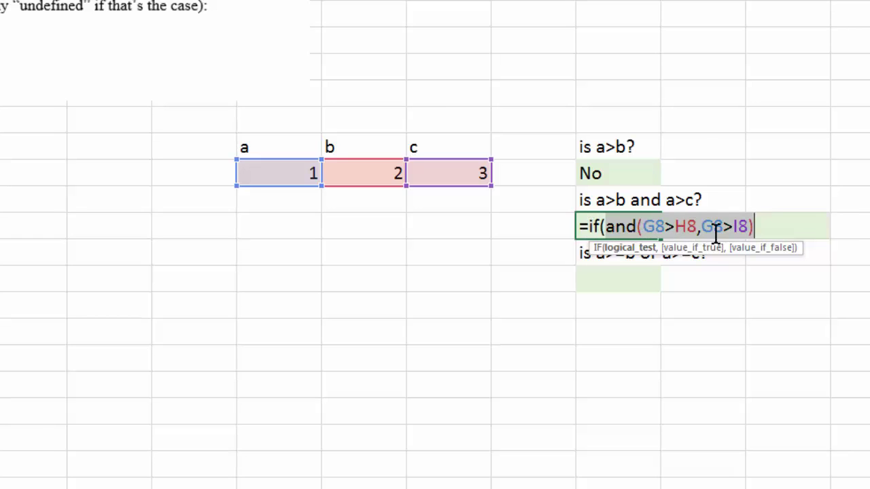
pyautogui.click(765, 229)
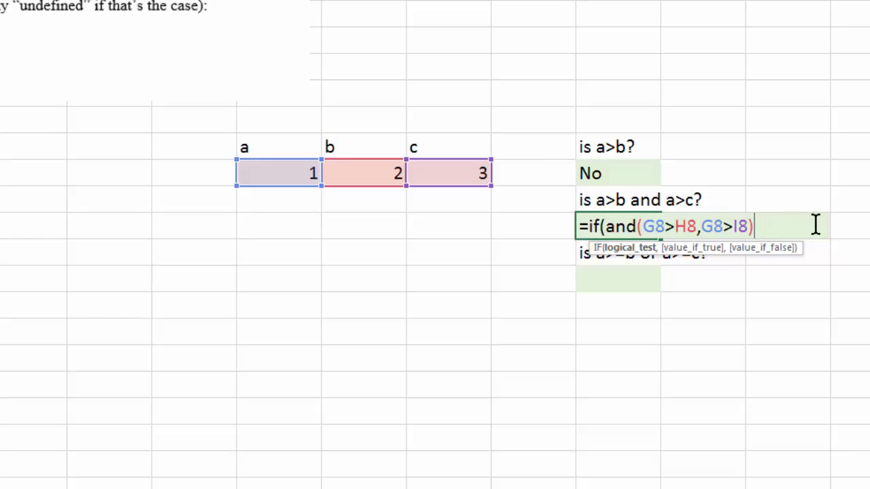
# Complete the IF formula in K10 with "Yes" as the true value and "No" as the false value.
pyautogui.write(',')
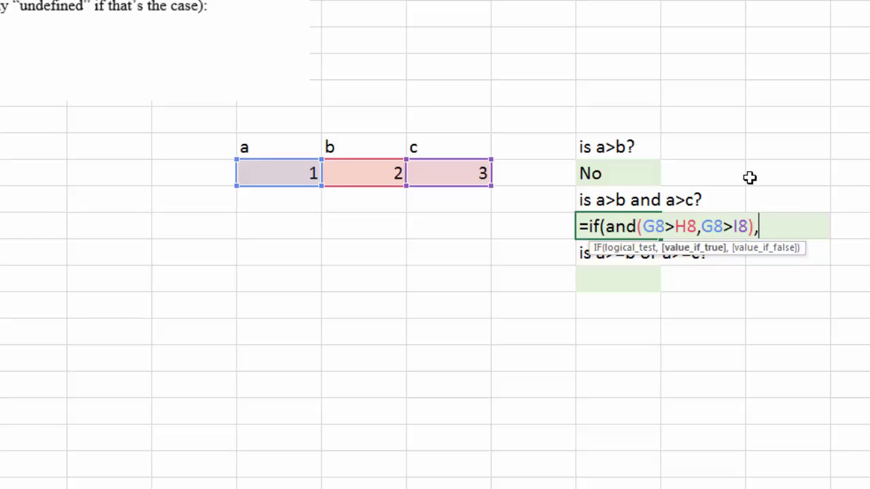
pyautogui.write('"Yes",')
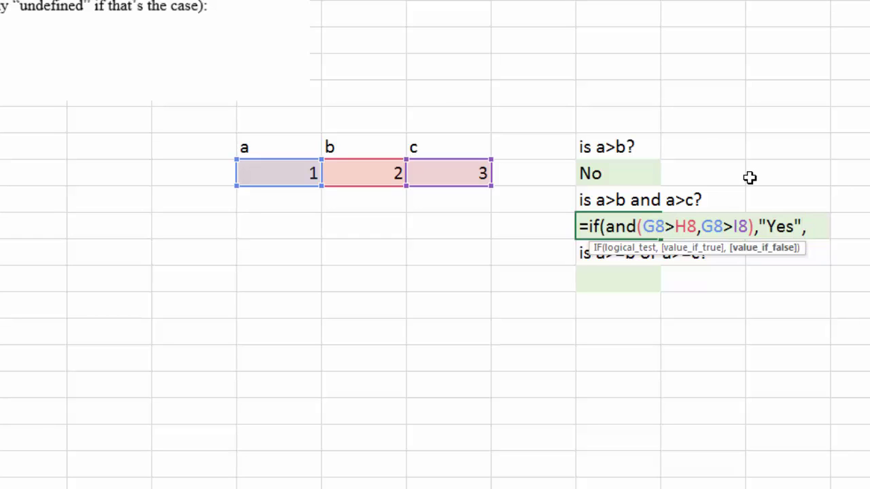
pyautogui.write('"No')
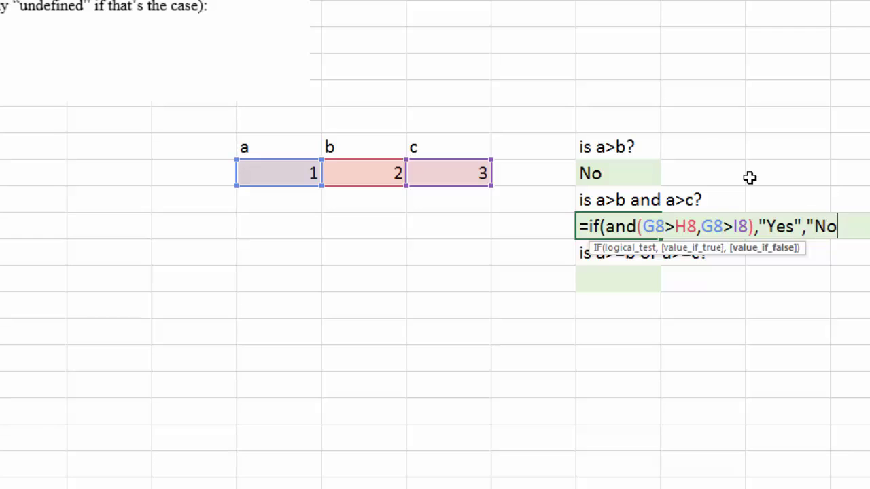
pyautogui.write('")')
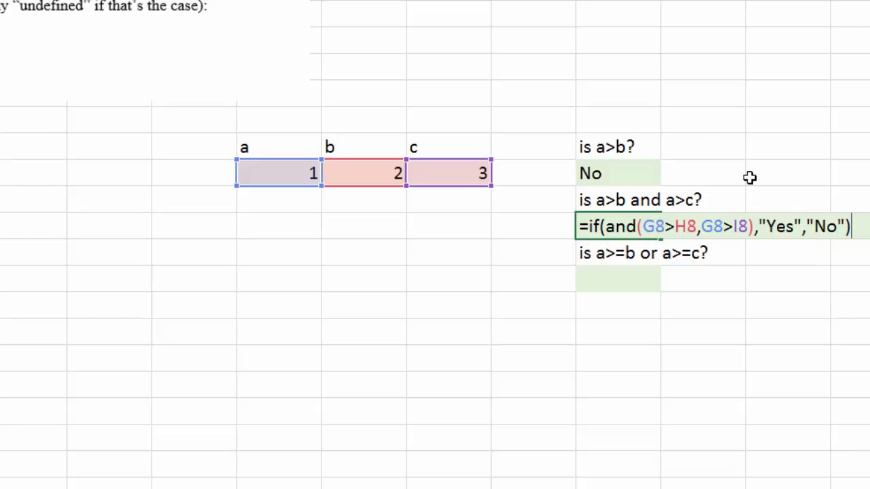
pyautogui.press('Return')
# Set the value of a in G8 to 6 and check the answers in K8 and K10.
pyautogui.click(296, 173)
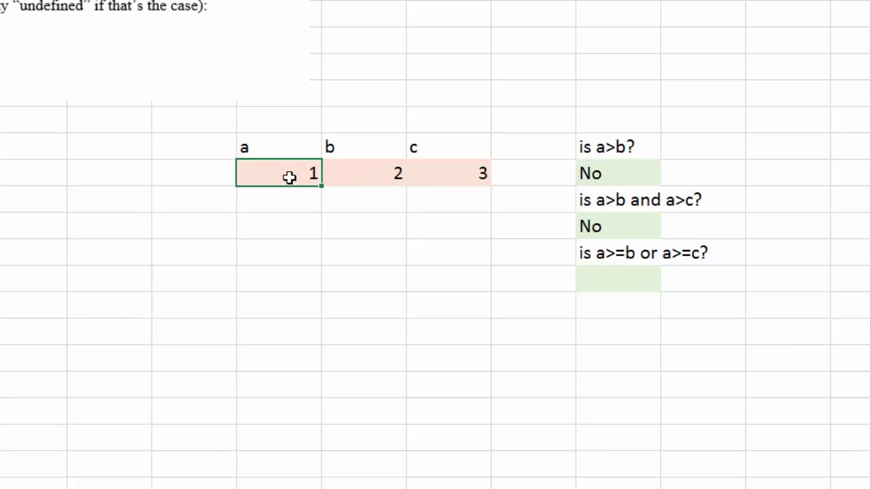
pyautogui.write('6')
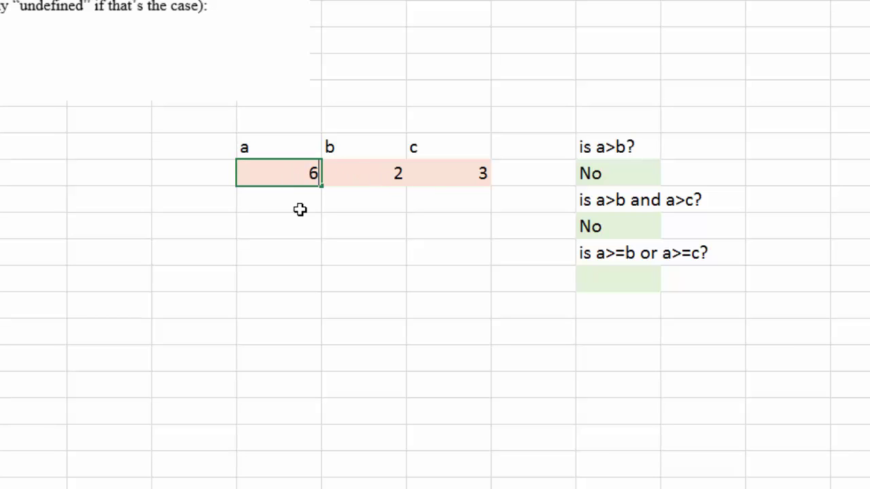
pyautogui.click(299, 210)
pyautogui.click(615, 172)
pyautogui.click(617, 231)
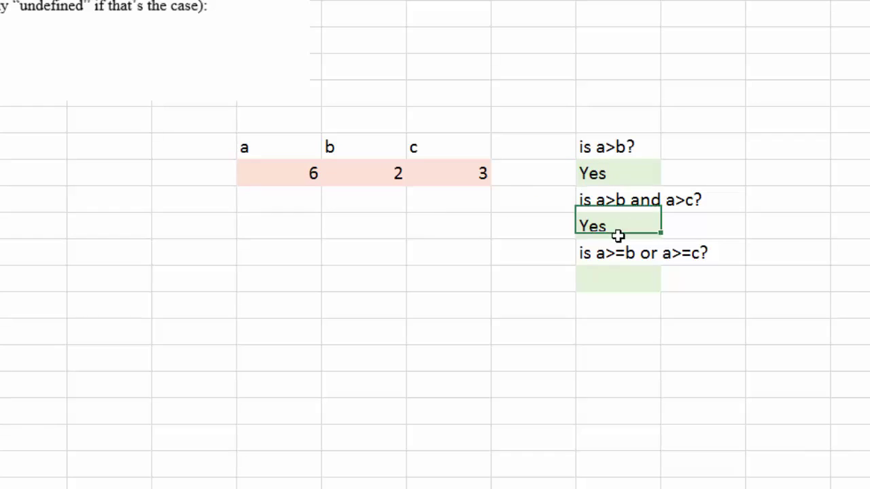
pyautogui.click(620, 178)
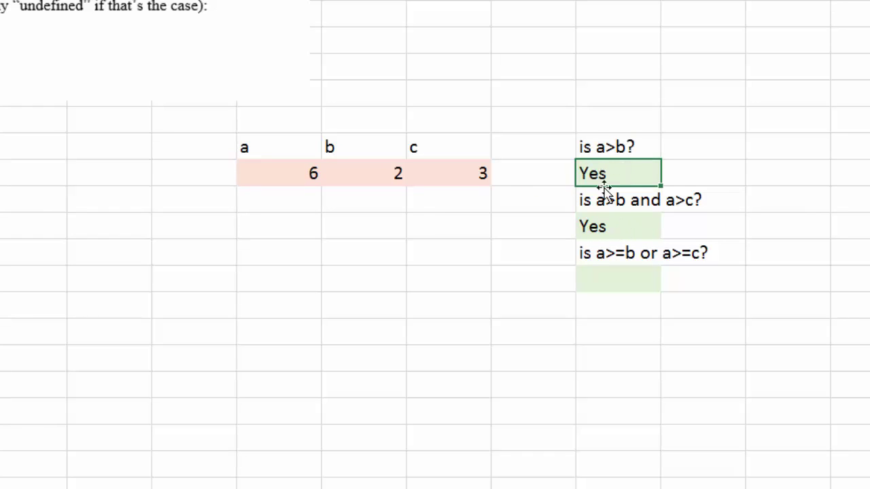
pyautogui.click(626, 230)
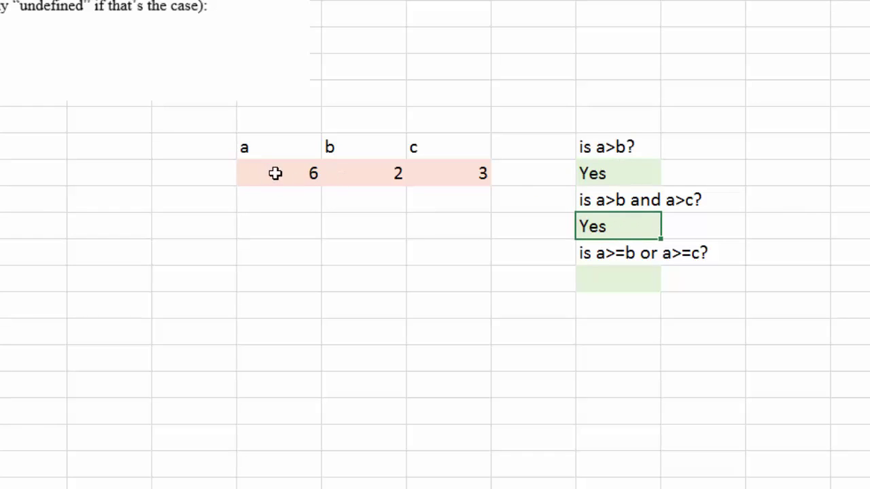
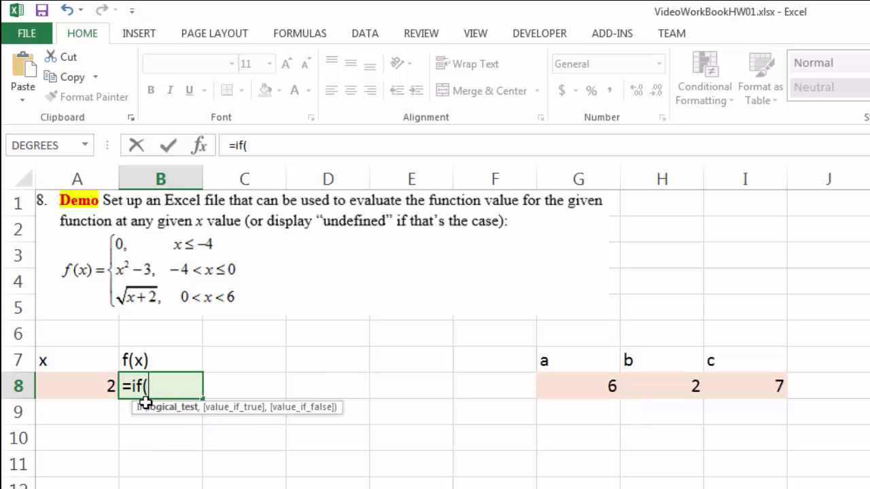
# Give the IF formula in B8 the test A8<=-4 with 0 as its true value.
pyautogui.click(79, 385)
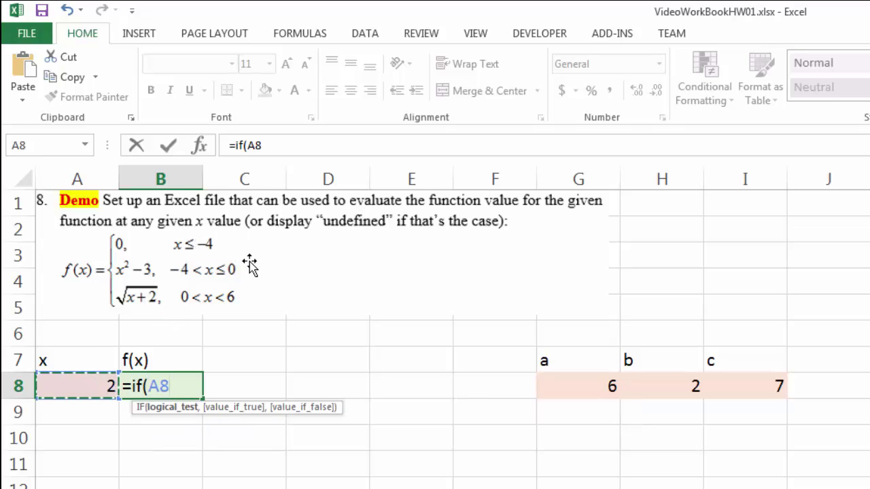
pyautogui.write('<')
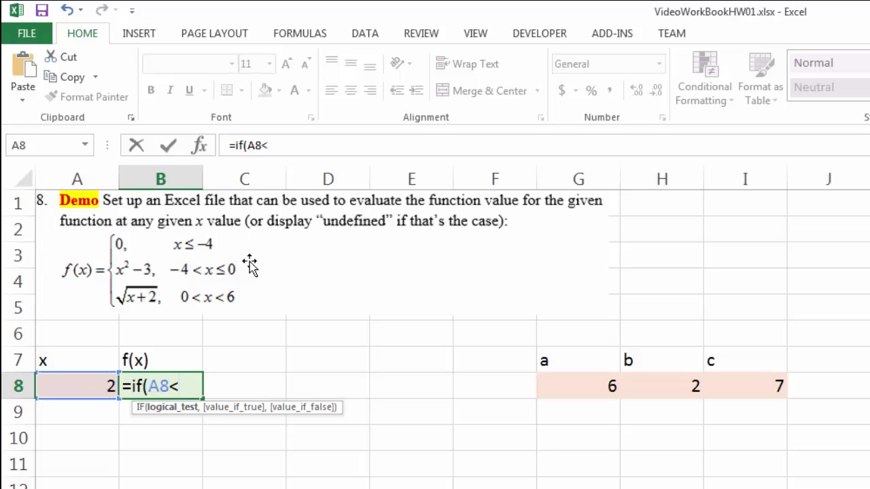
pyautogui.write('=-4')
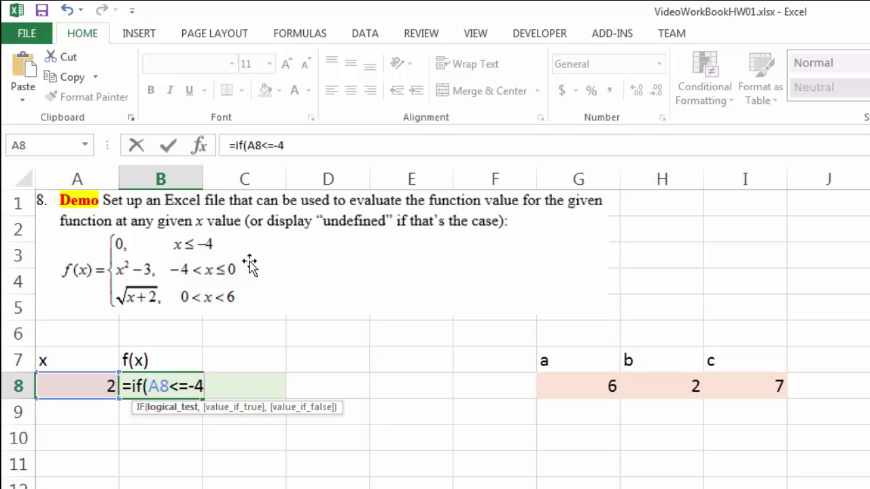
pyautogui.write(',')
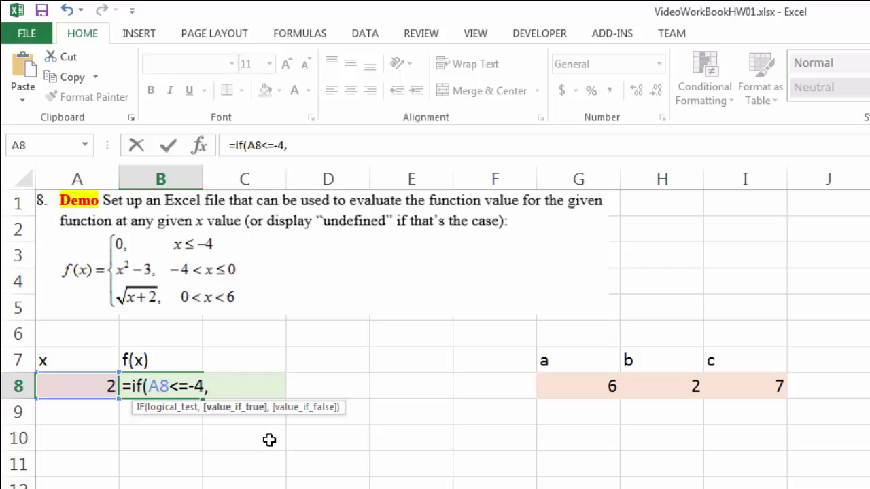
pyautogui.write('0,')
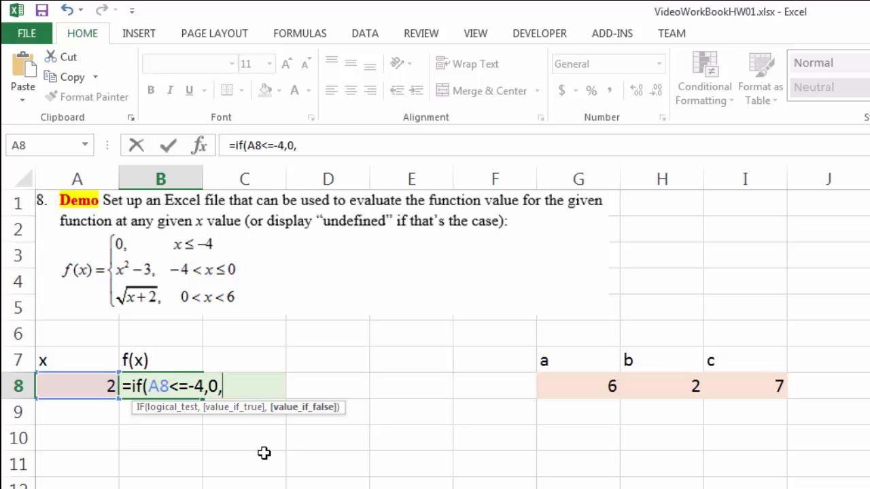
# Nest a second IF as the false value in the B8 formula, testing A8<=0 with A8^2-3 as its true value.
pyautogui.write('if')
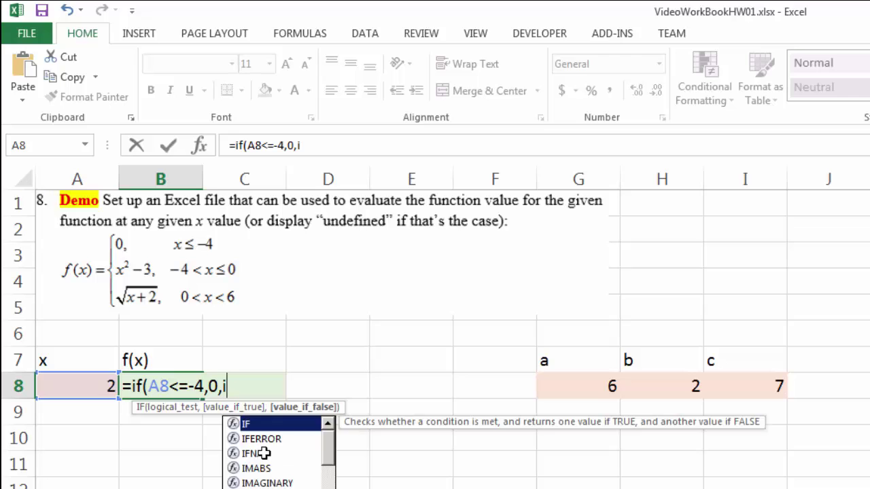
pyautogui.write('(')
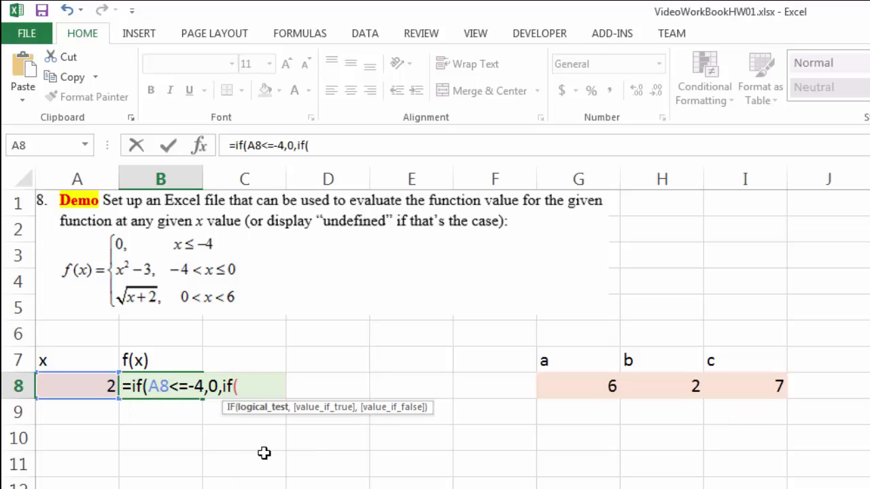
pyautogui.click(91, 385)
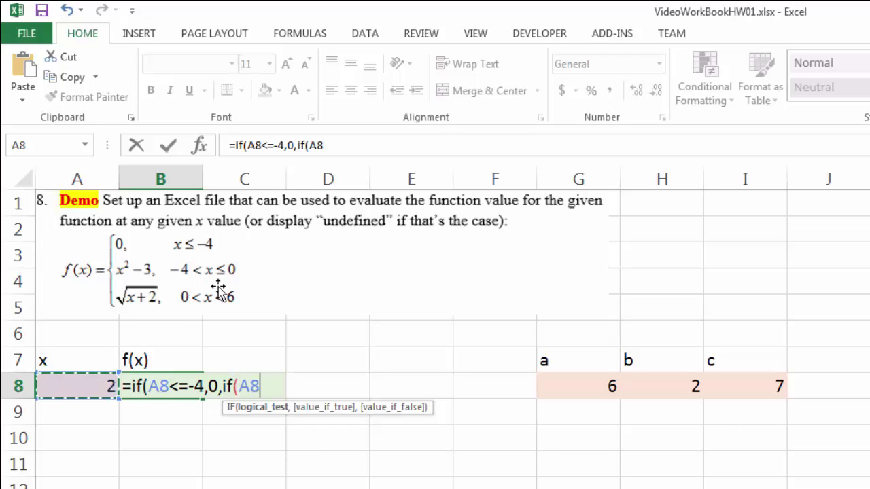
pyautogui.write('<')
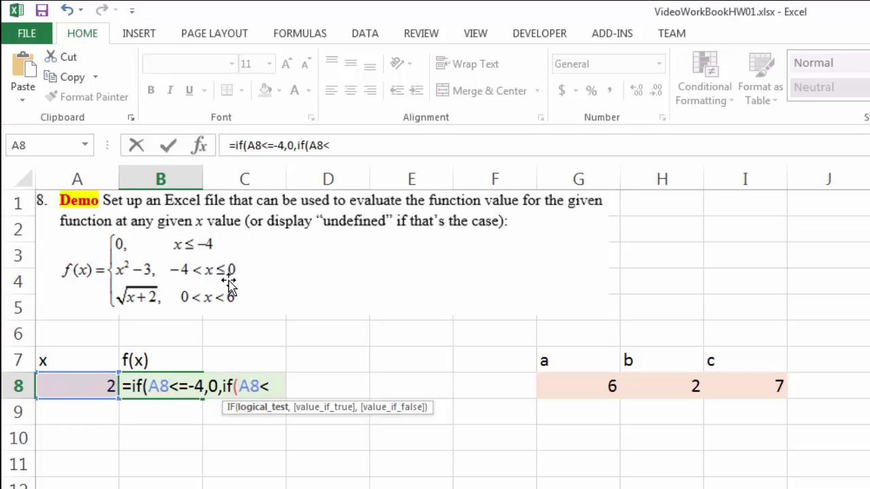
pyautogui.write('=0')
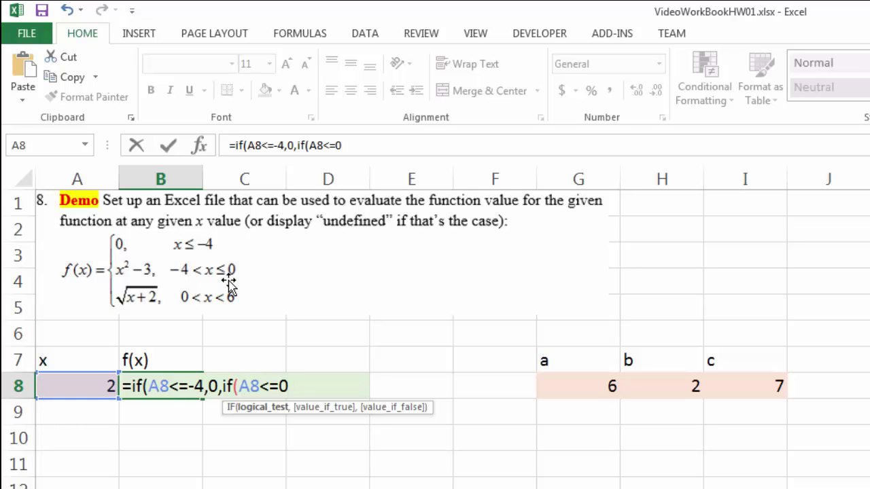
pyautogui.write(',')
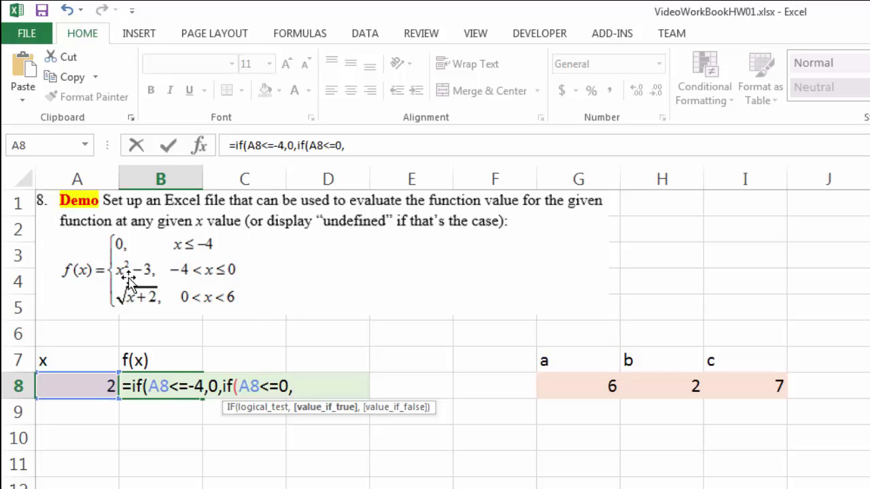
pyautogui.click(79, 388)
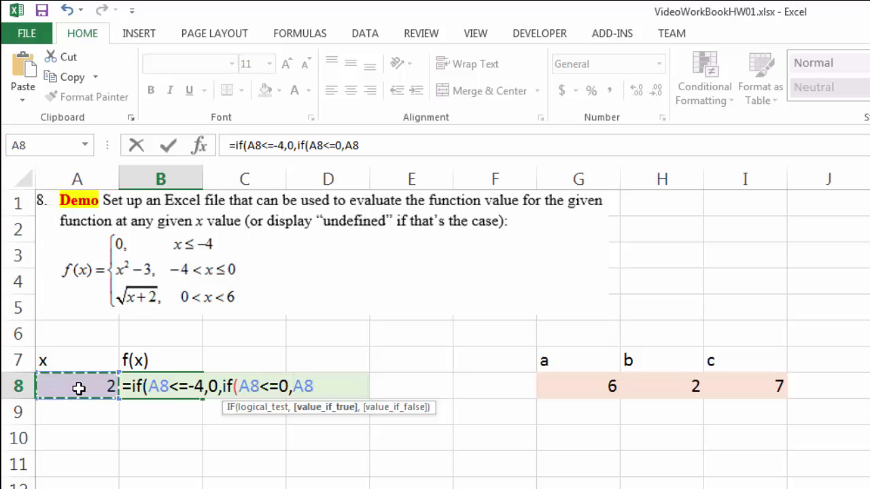
pyautogui.write('^2-')
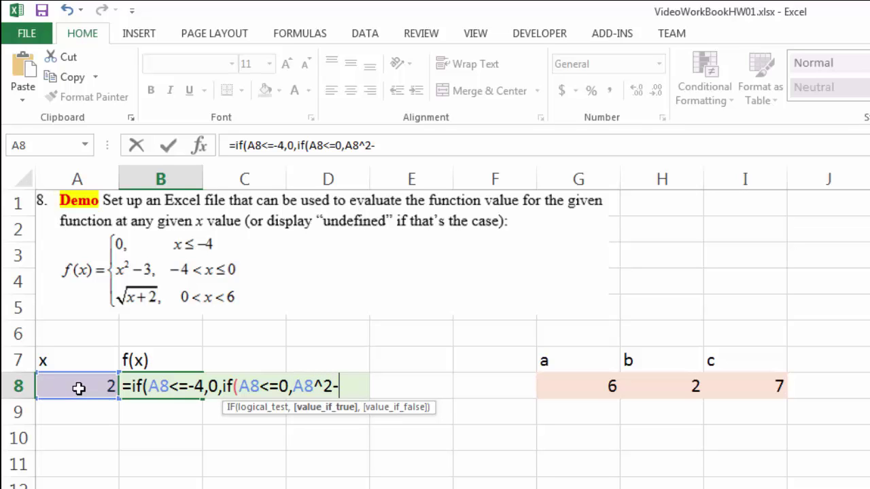
pyautogui.write('3,')
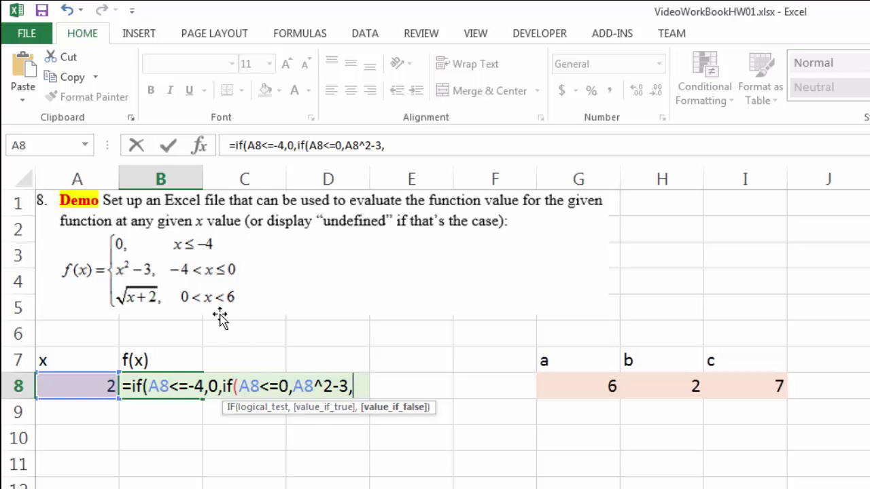
# Nest a third IF in the B8 formula, testing A8<6 with SQRT(A8+2) as its true value.
pyautogui.write('if(')
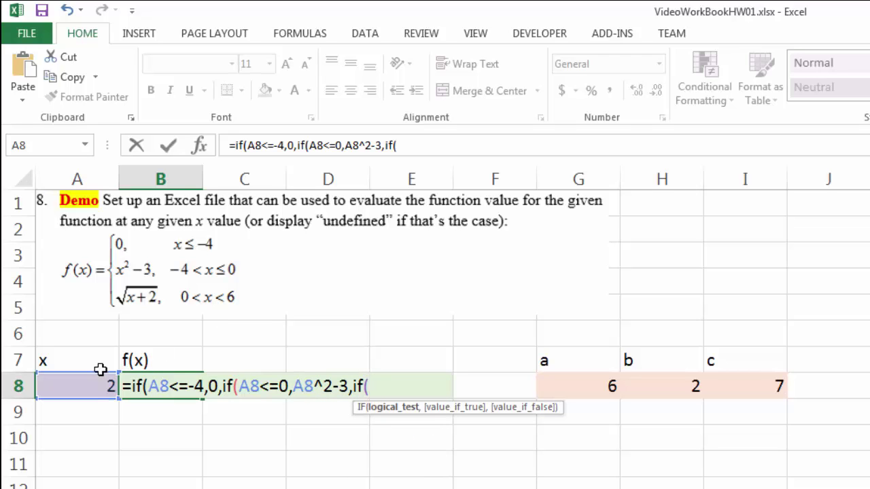
pyautogui.click(80, 386)
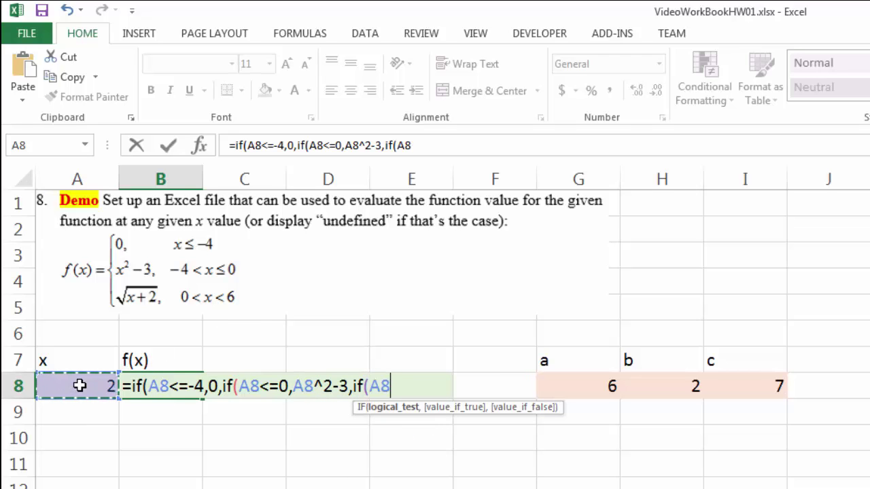
pyautogui.write('<6')
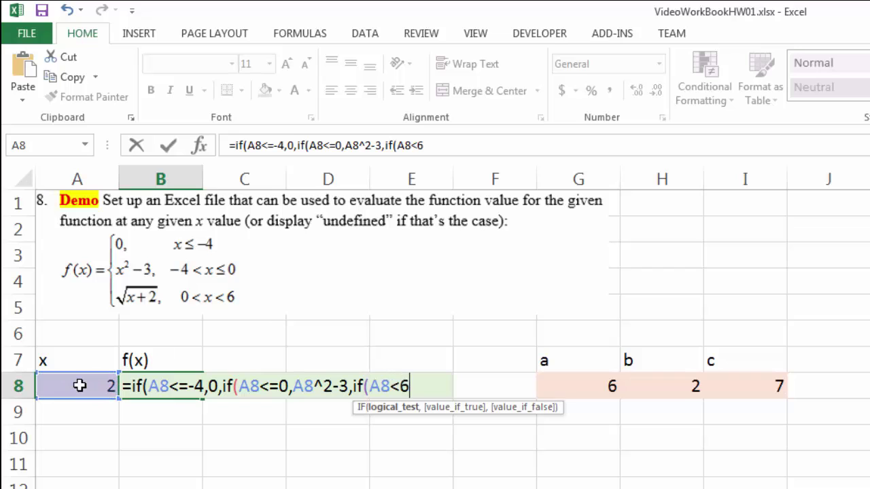
pyautogui.write(',')
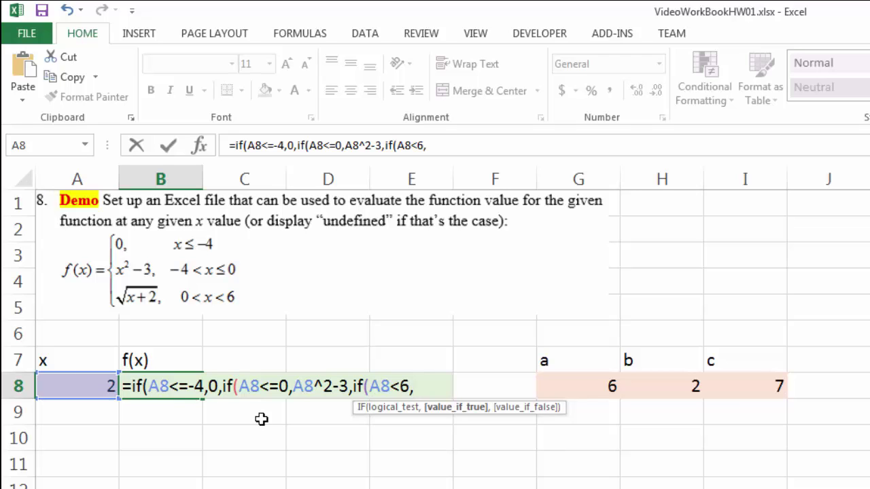
pyautogui.write('sqrt')
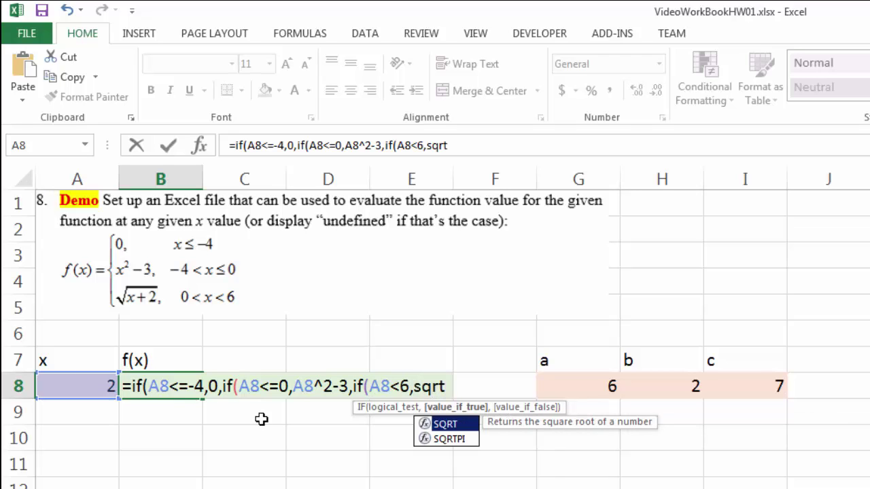
pyautogui.write('(')
pyautogui.click(93, 388)
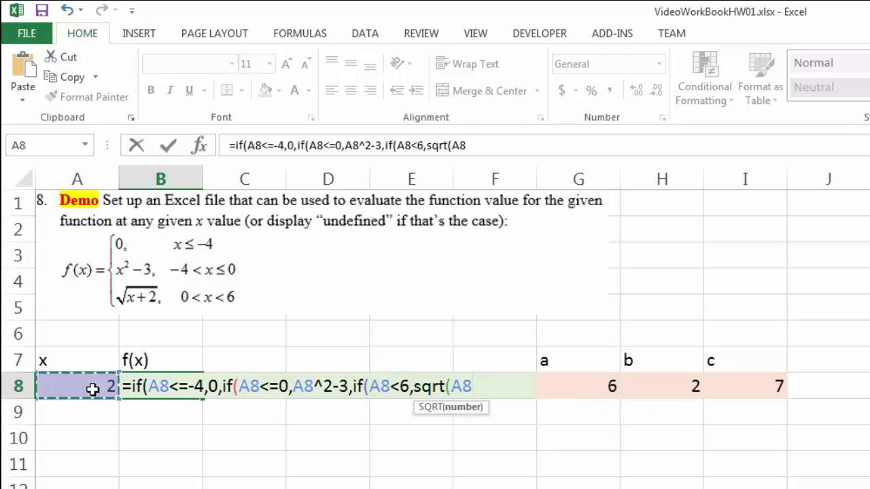
pyautogui.write('+2)')
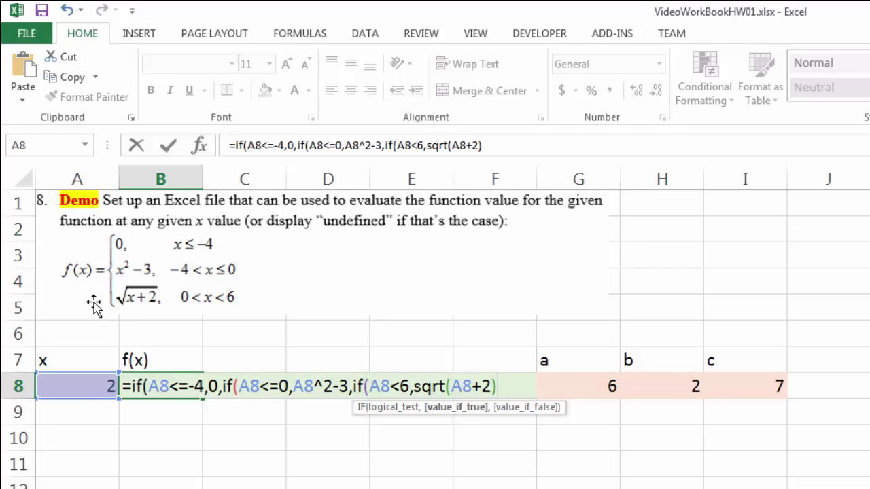
# Finish the B8 formula with "undefined" as the last false value and close all three IF functions.
pyautogui.write(',')
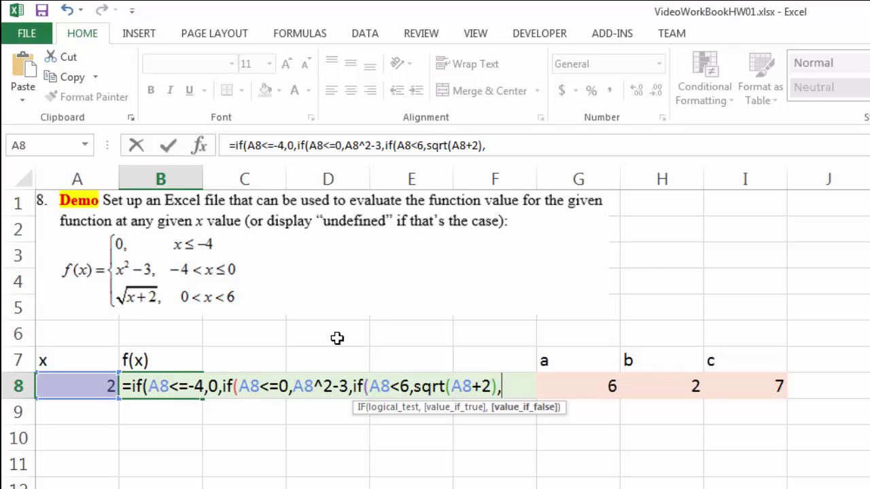
pyautogui.write('"undefined')
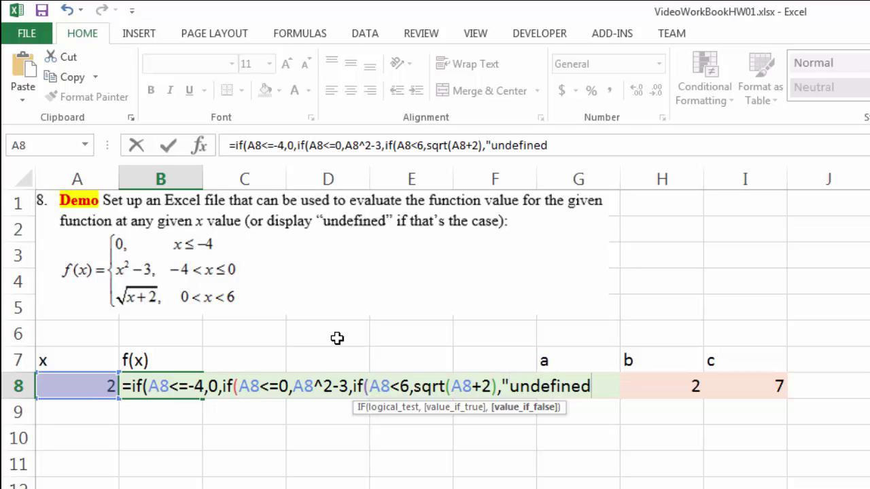
pyautogui.write('")')
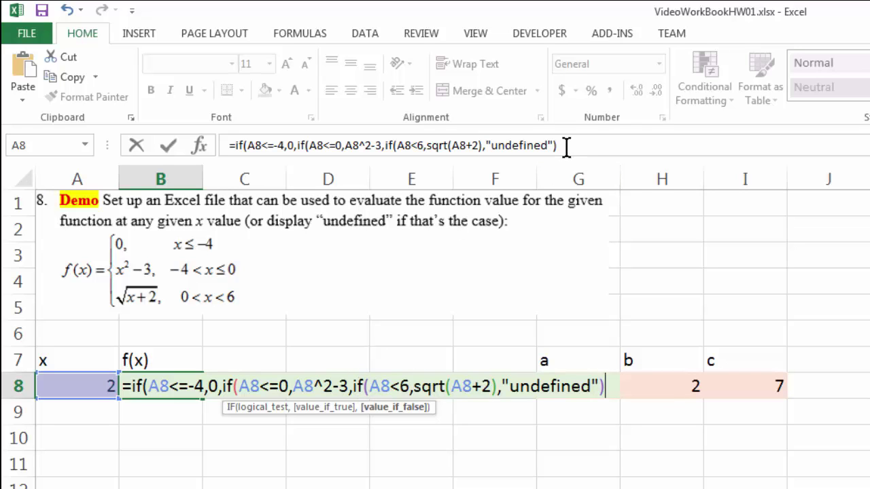
pyautogui.write('))')
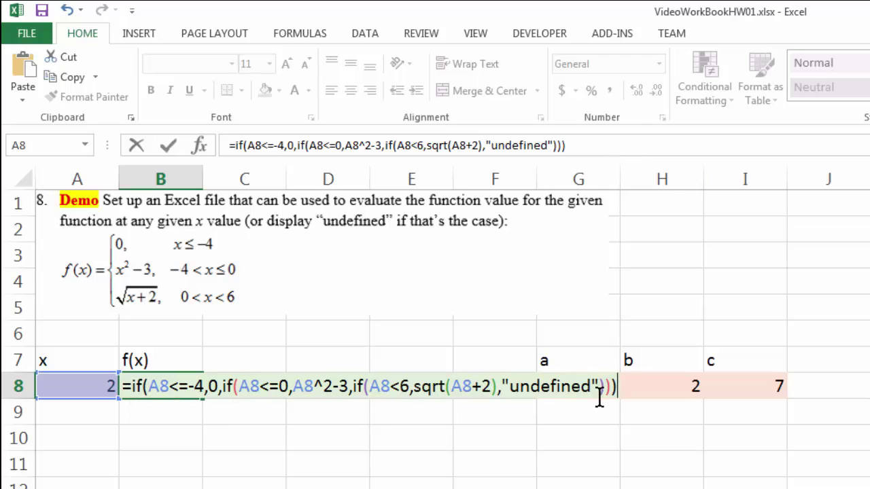
pyautogui.press('Return')
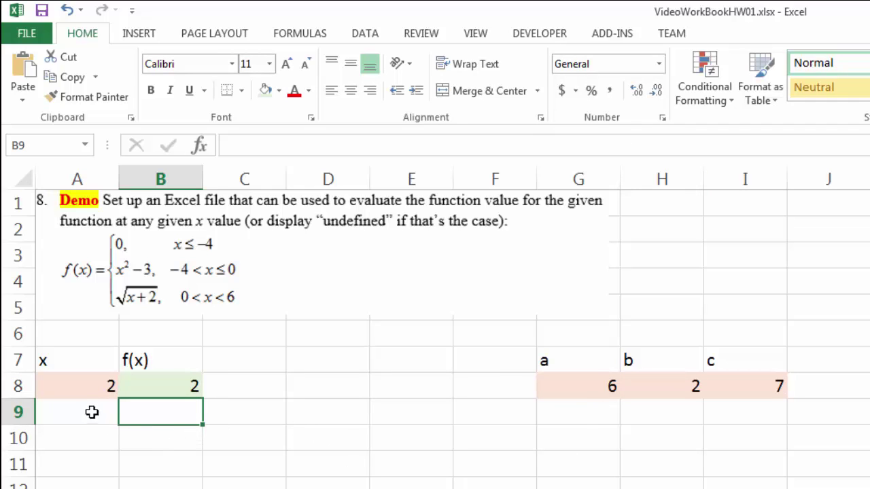
# Test the formula with x values of -6 and 0 in A8, checking f(x) in B8 each time.
pyautogui.click(74, 386)
pyautogui.write('-6')
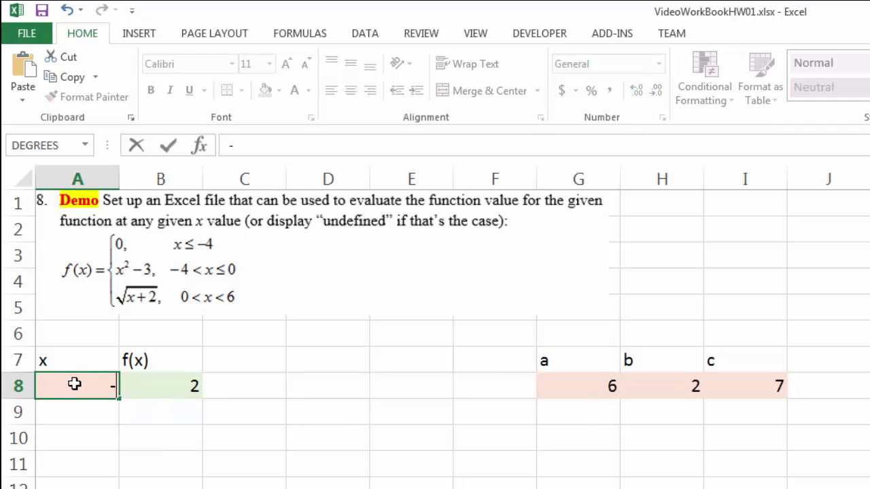
pyautogui.click(86, 443)
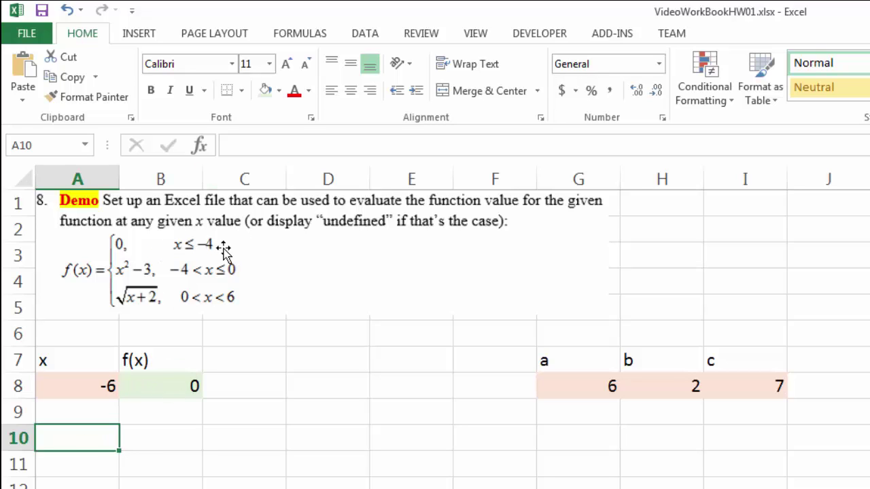
pyautogui.click(81, 382)
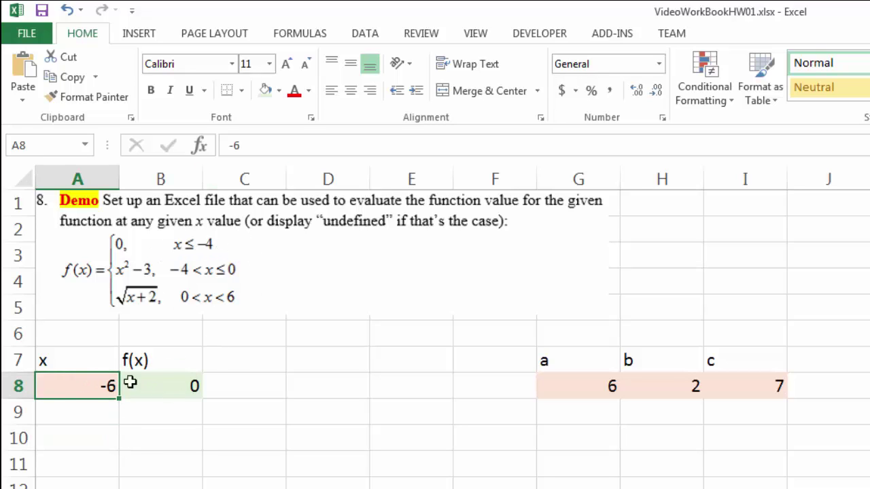
pyautogui.write('0')
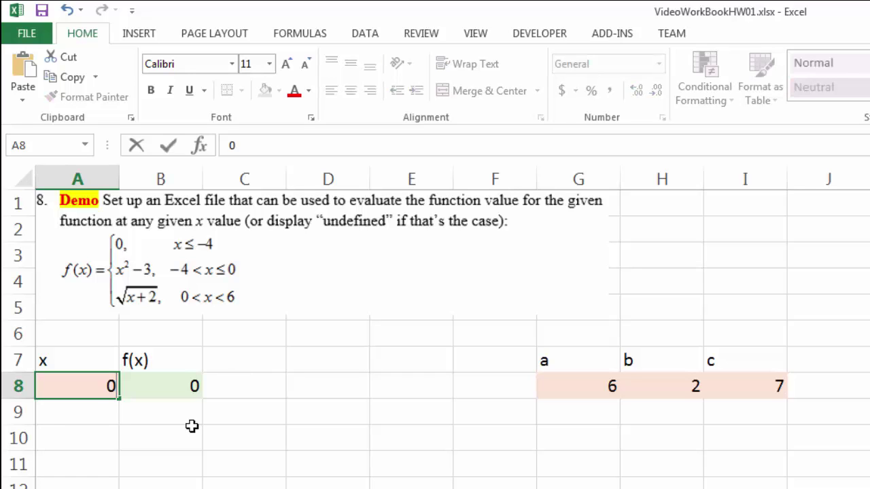
pyautogui.click(192, 425)
pyautogui.click(179, 378)
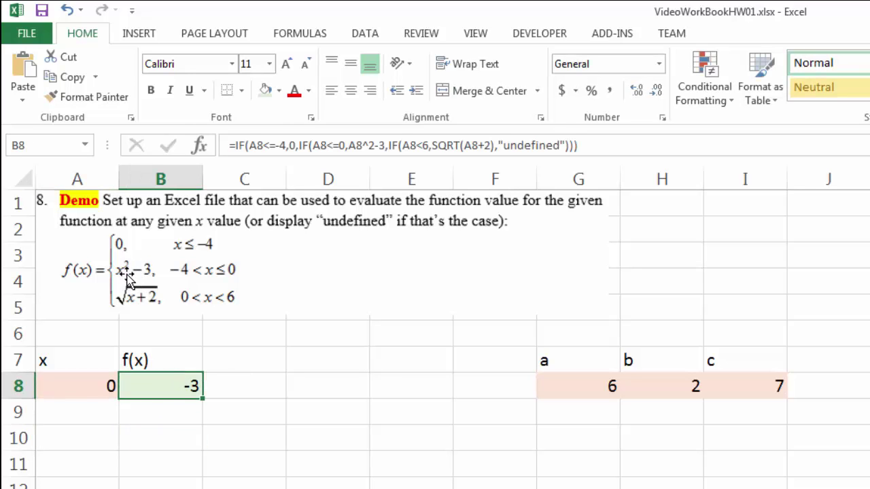
# Test the formula with x values of 2 and 5 in A8, checking f(x) each time.
pyautogui.click(77, 385)
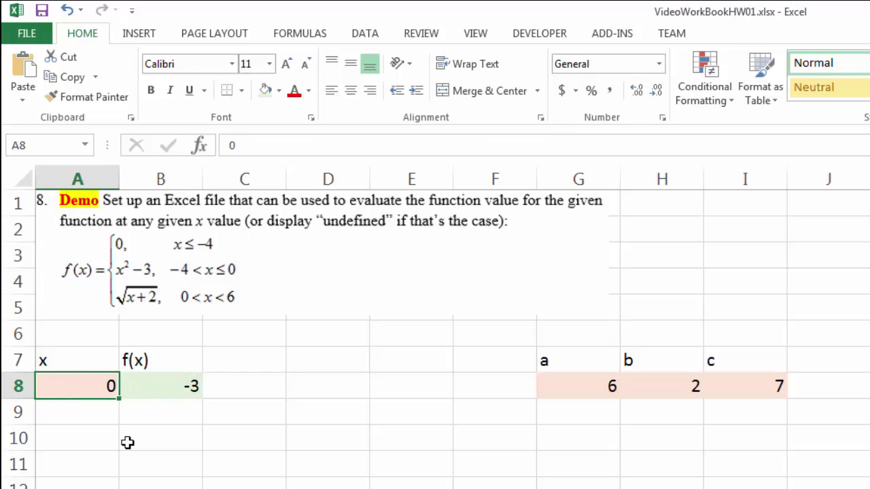
pyautogui.write('2')
pyautogui.click(174, 413)
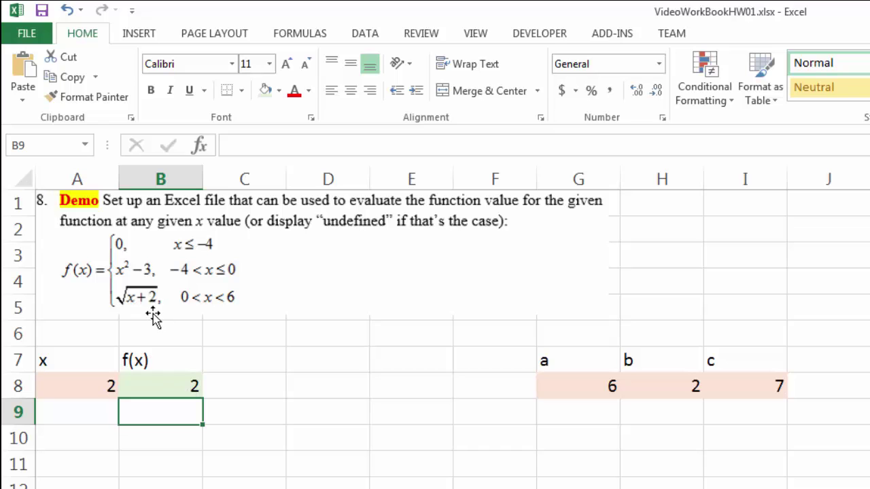
pyautogui.click(82, 386)
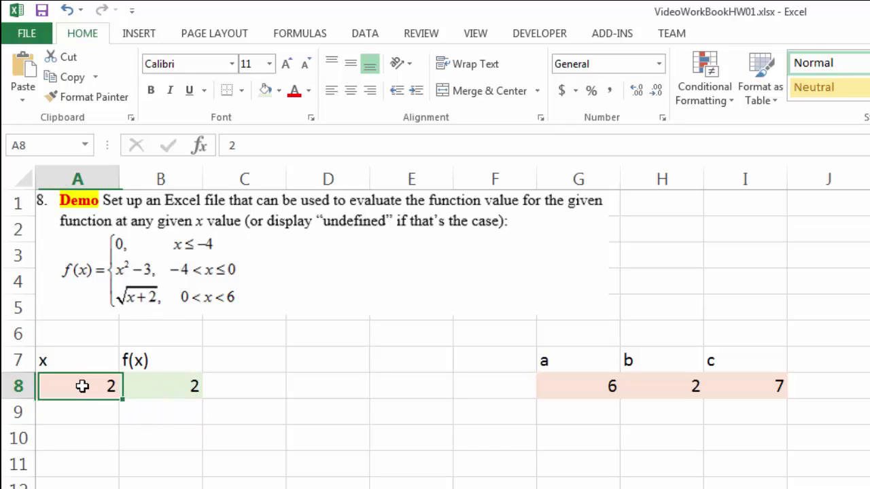
pyautogui.write('5')
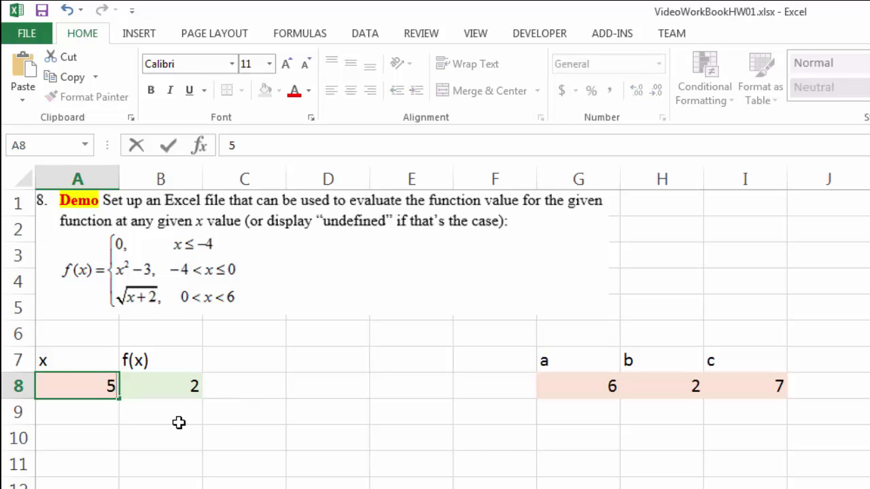
pyautogui.click(179, 422)
# Format the f(x) result in B8 to show three decimal places.
pyautogui.click(195, 385)
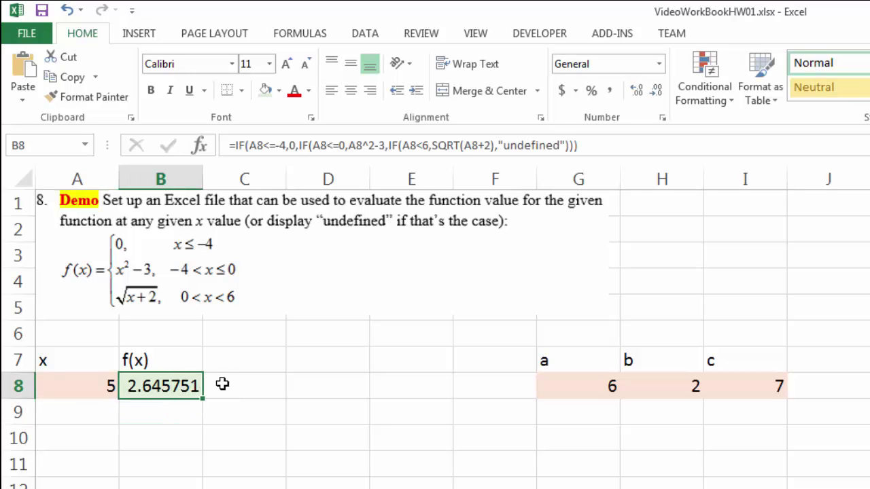
pyautogui.click(655, 93)
pyautogui.click(654, 93)
pyautogui.click(655, 92)
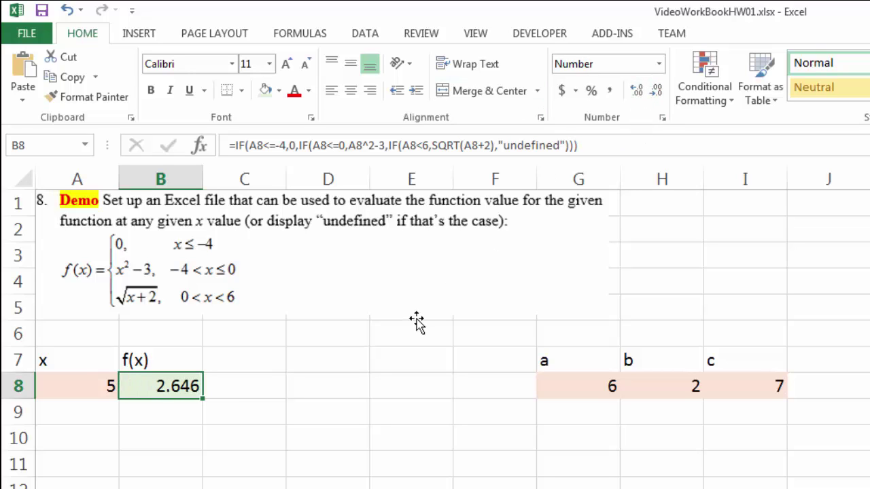
pyautogui.click(186, 435)
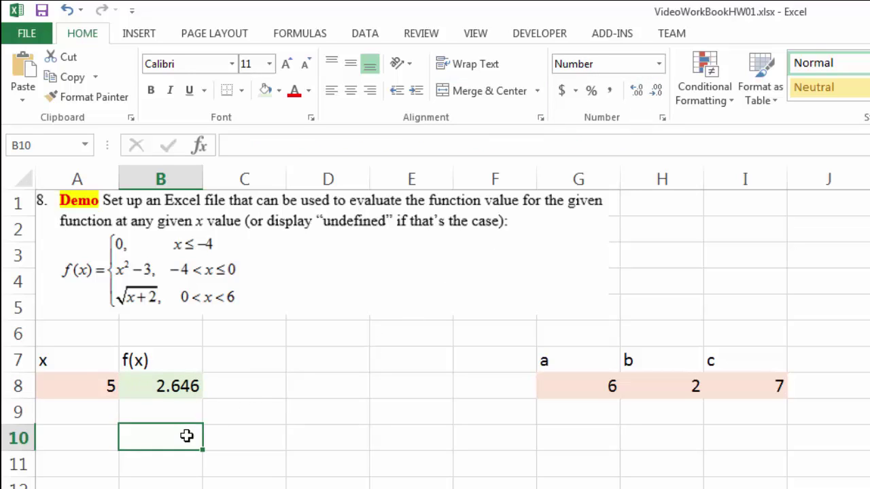
# Set x in A8 to 6 and check the f(x) result.
pyautogui.click(83, 394)
pyautogui.write('6')
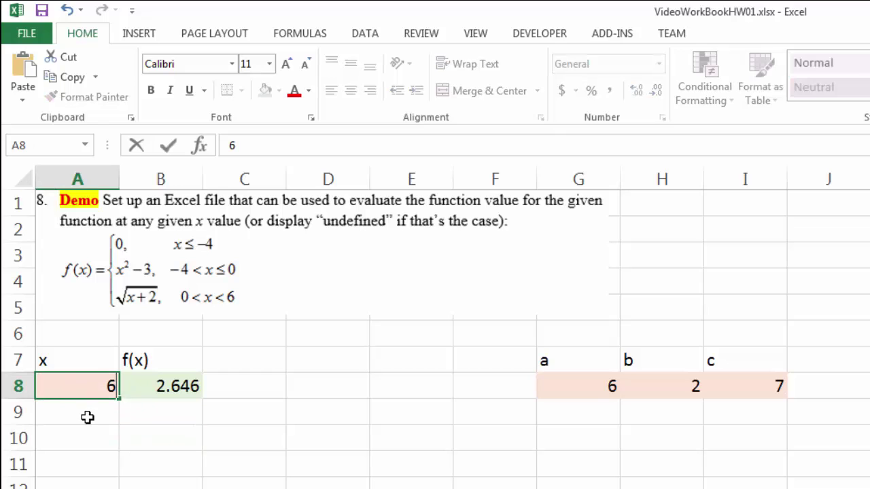
pyautogui.press('Return')
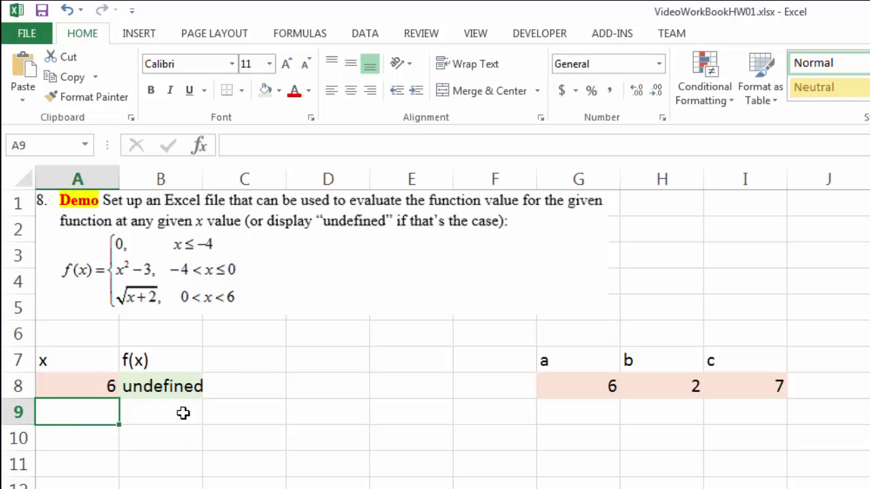
pyautogui.press('Up')
pyautogui.click(346, 378)
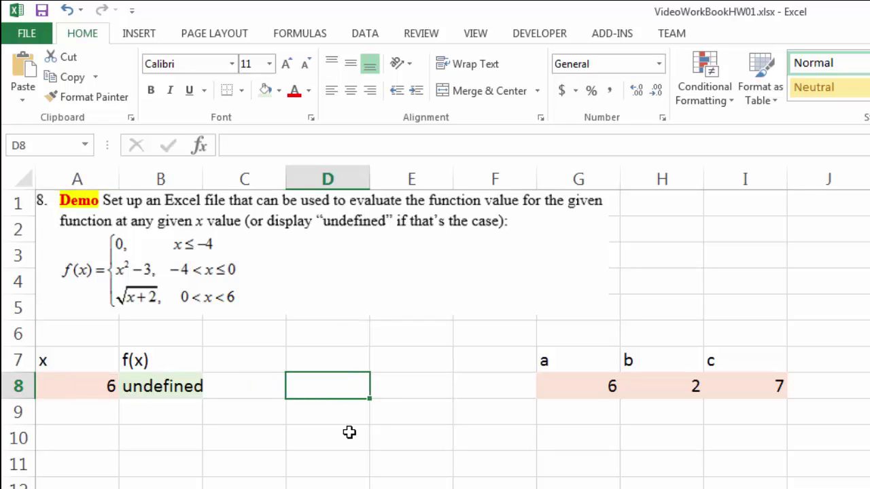